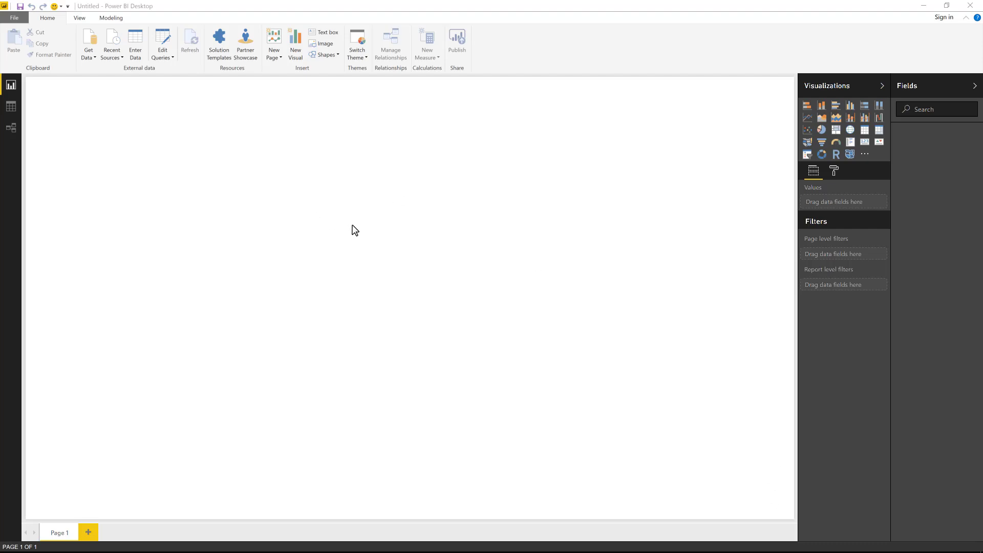
Start an Excel import and open Sales.xlsx from the Music folder in the Navigator.
{"action": "left_click", "coordinate": [404, 237]}
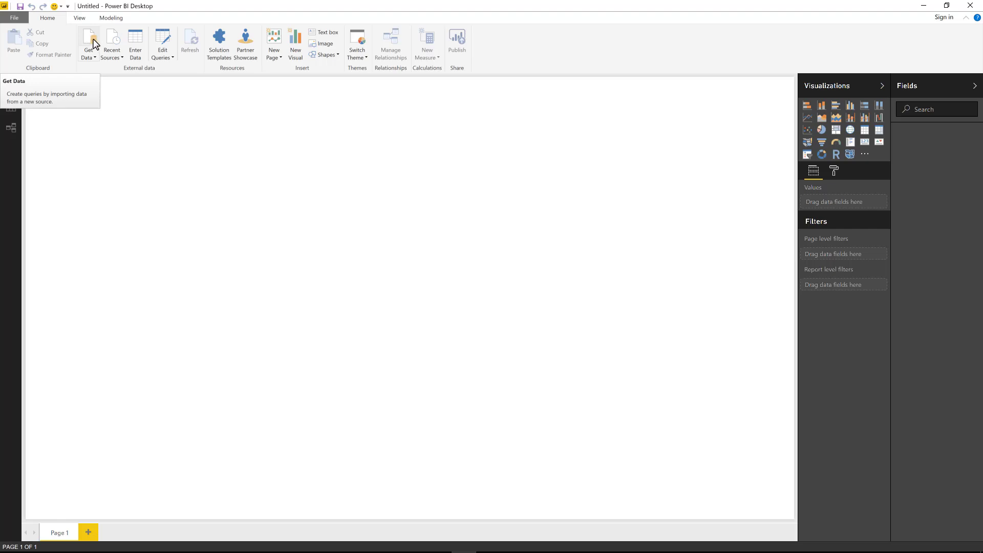
{"action": "left_click", "coordinate": [82, 46]}
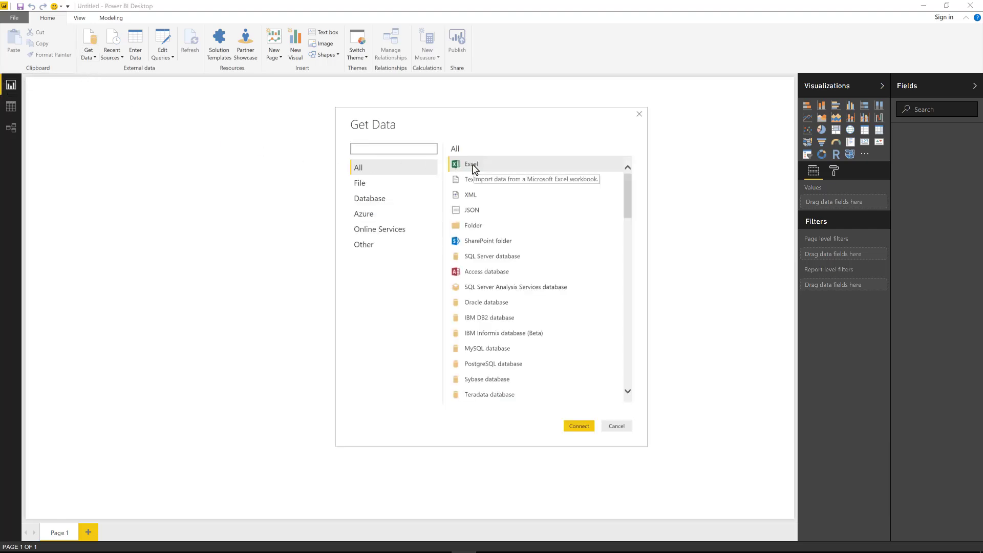
{"action": "left_click", "coordinate": [479, 162]}
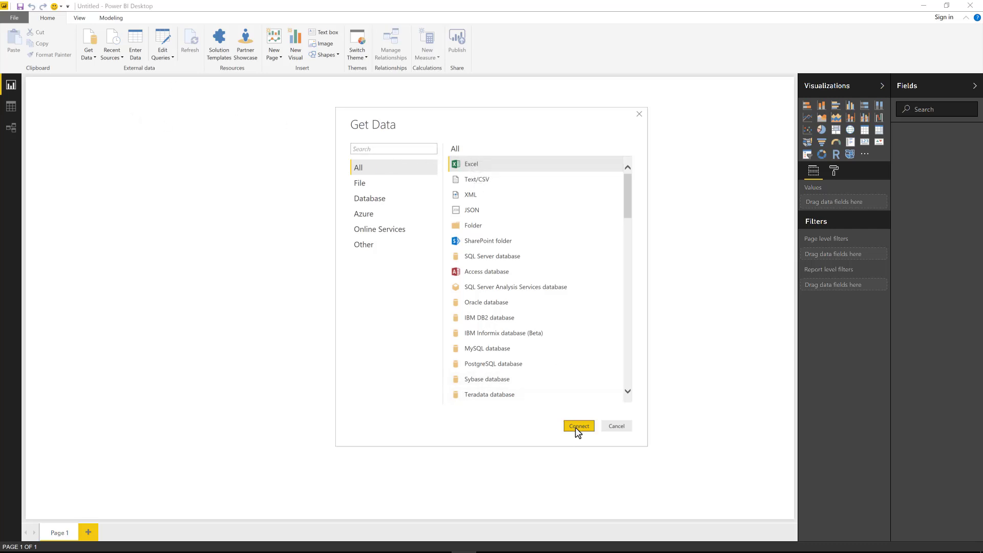
{"action": "left_click", "coordinate": [578, 429]}
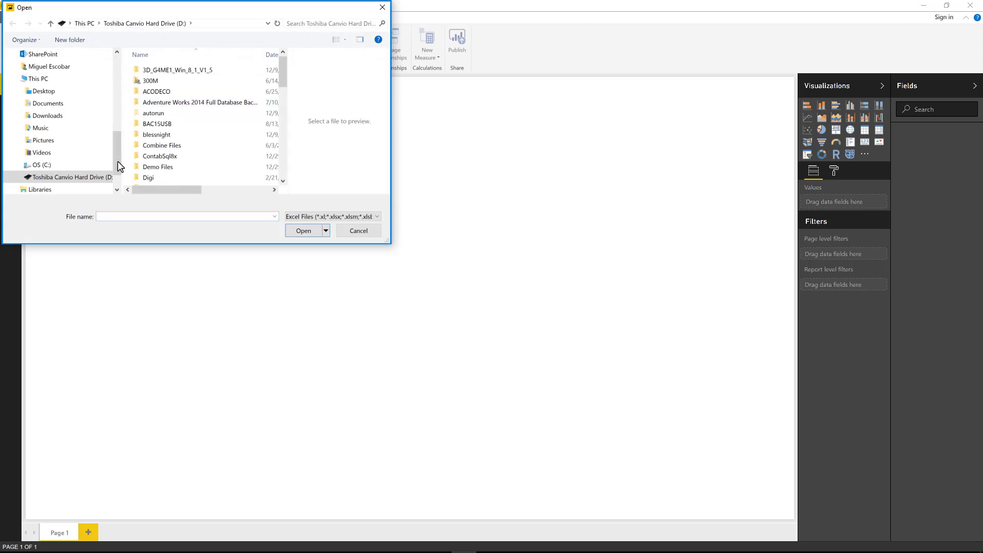
{"action": "scroll", "coordinate": [117, 169], "scroll_direction": "down", "scroll_amount": 1}
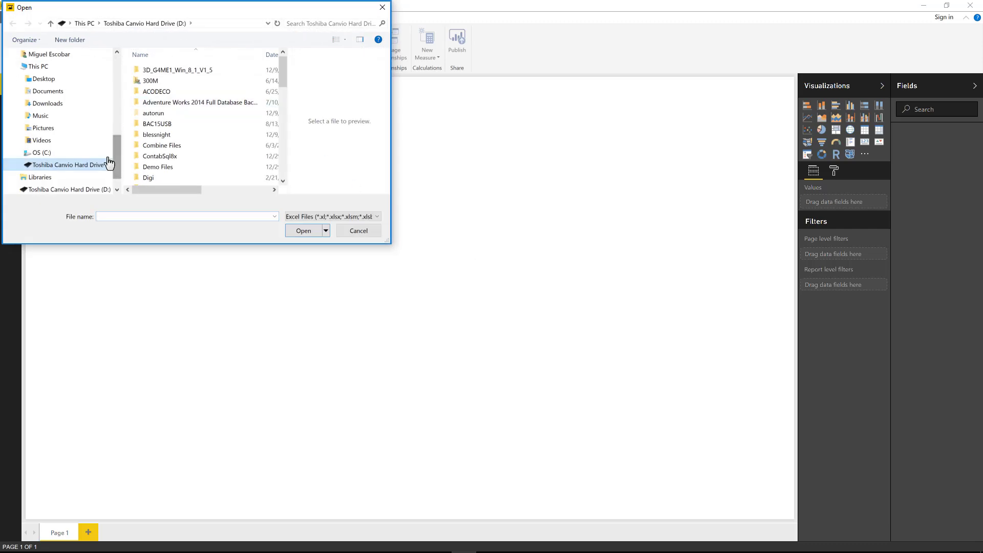
{"action": "left_click", "coordinate": [104, 128]}
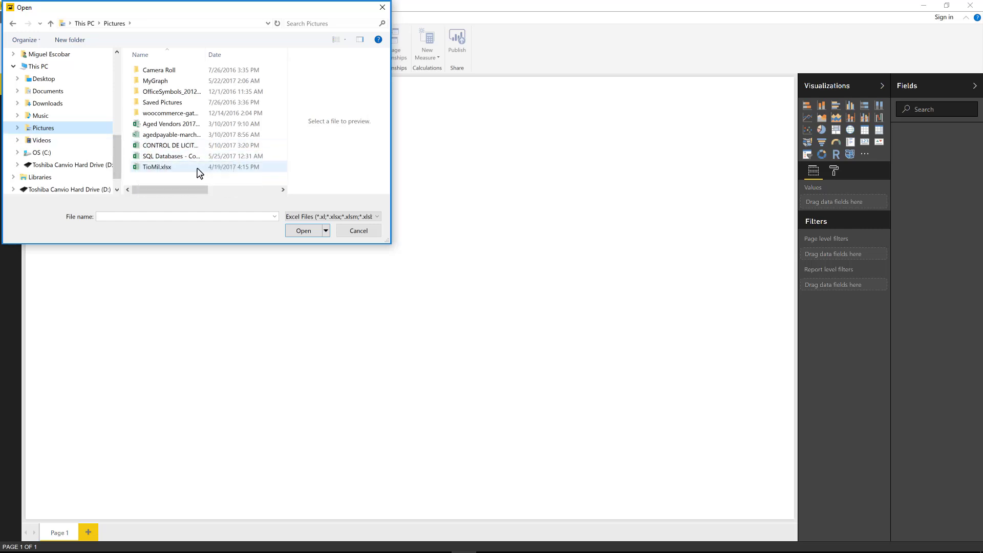
{"action": "left_click", "coordinate": [90, 115]}
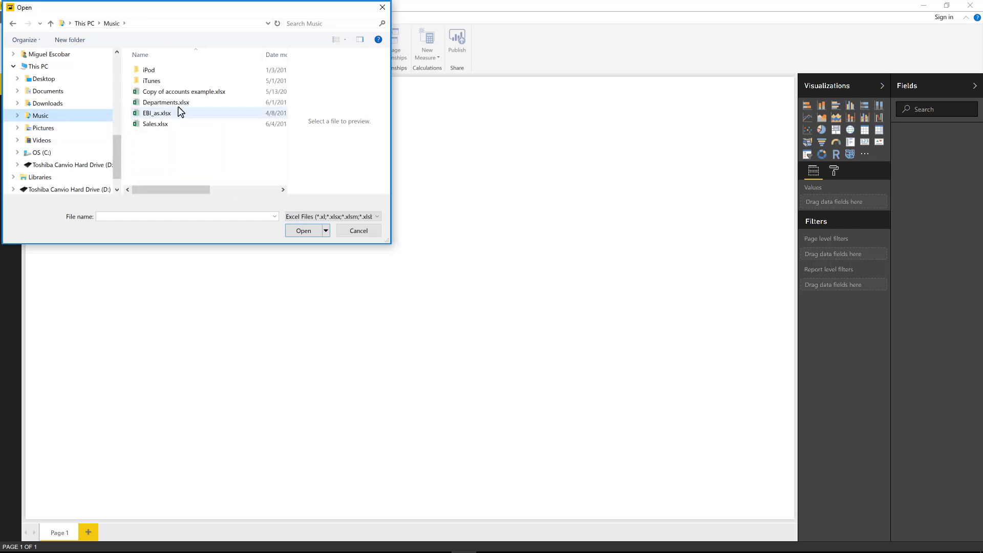
{"action": "double_click", "coordinate": [185, 126]}
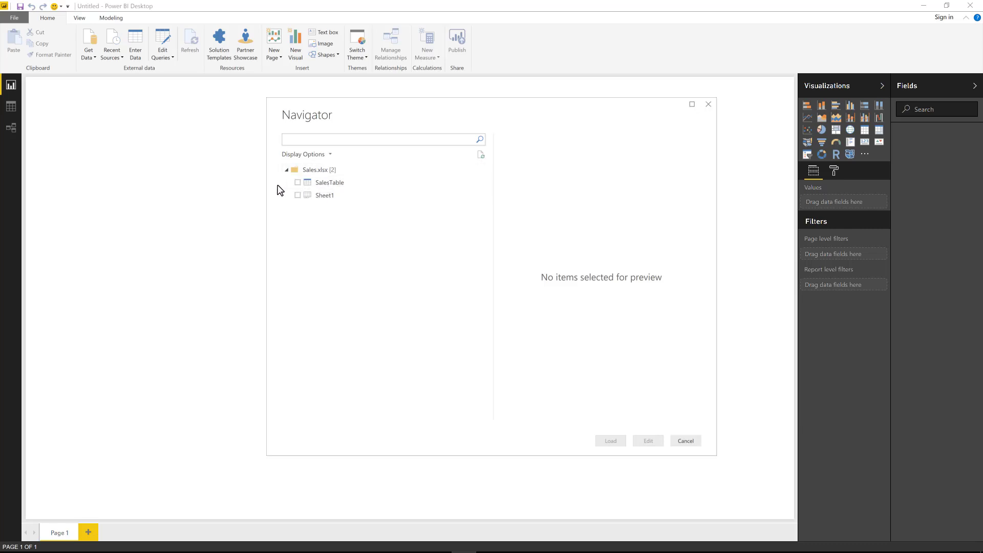
Preview and select SalesTable, then load it into the Query Editor.
{"action": "left_click", "coordinate": [312, 185]}
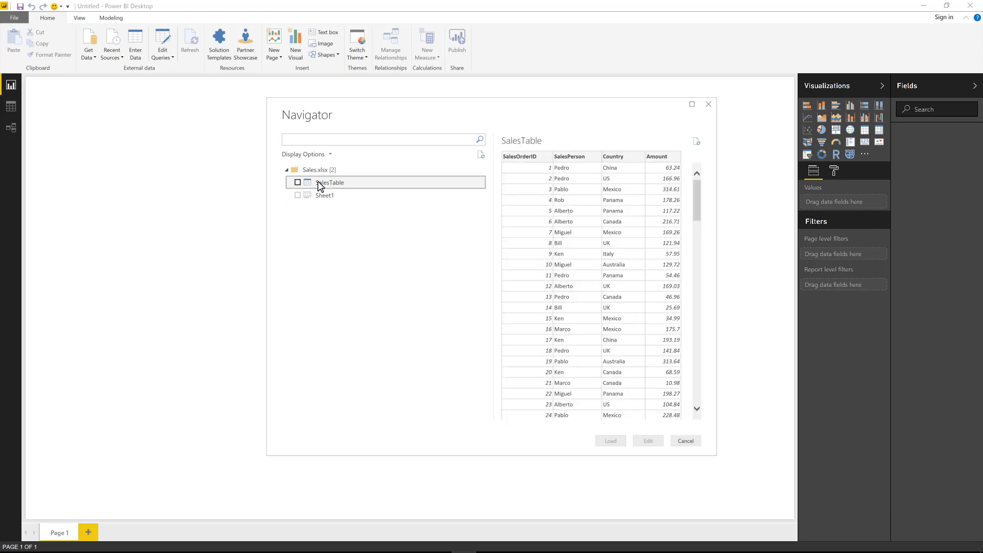
{"action": "left_click", "coordinate": [298, 183]}
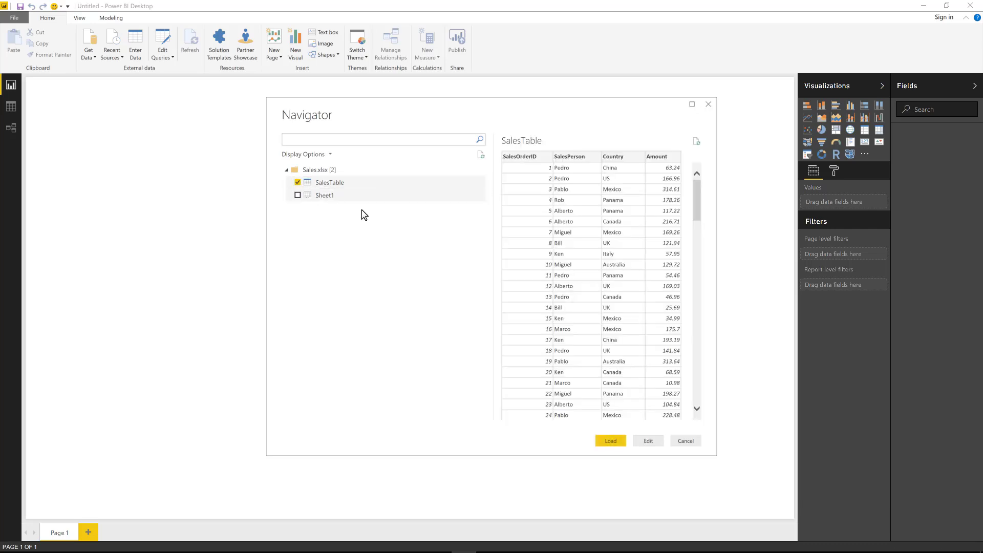
{"action": "left_click", "coordinate": [640, 441]}
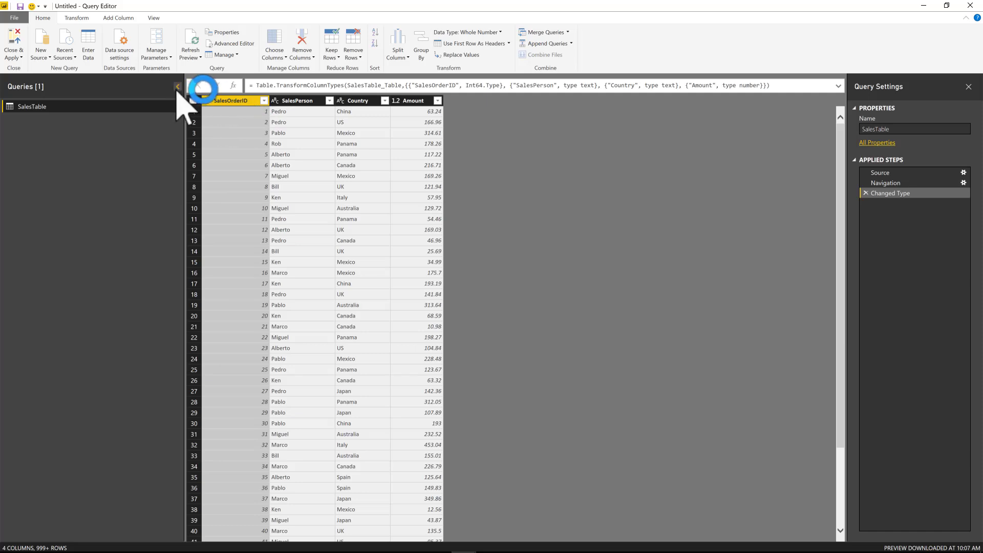
{"action": "left_click", "coordinate": [173, 86]}
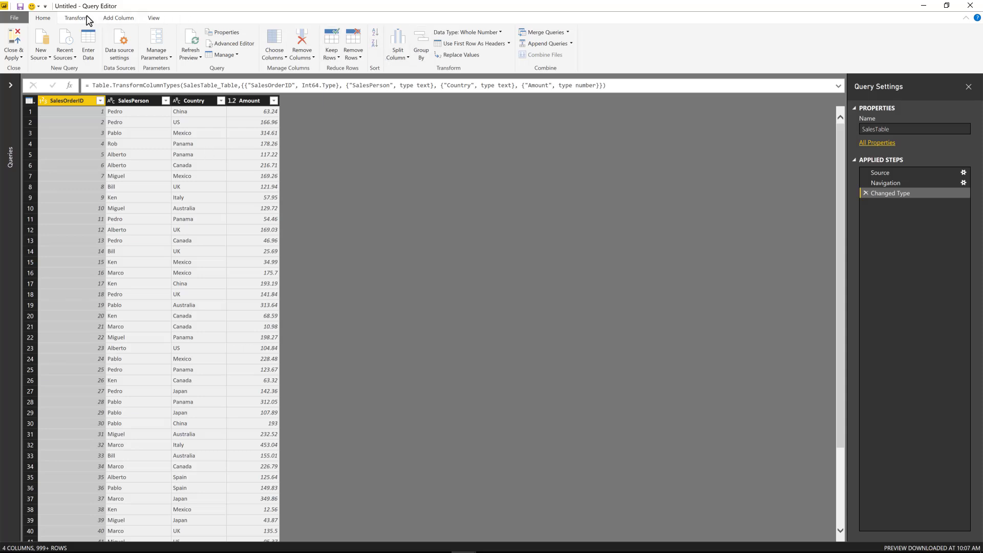
In advanced Group By, set SalesPerson and Country as the grouping columns.
{"action": "left_click", "coordinate": [82, 19]}
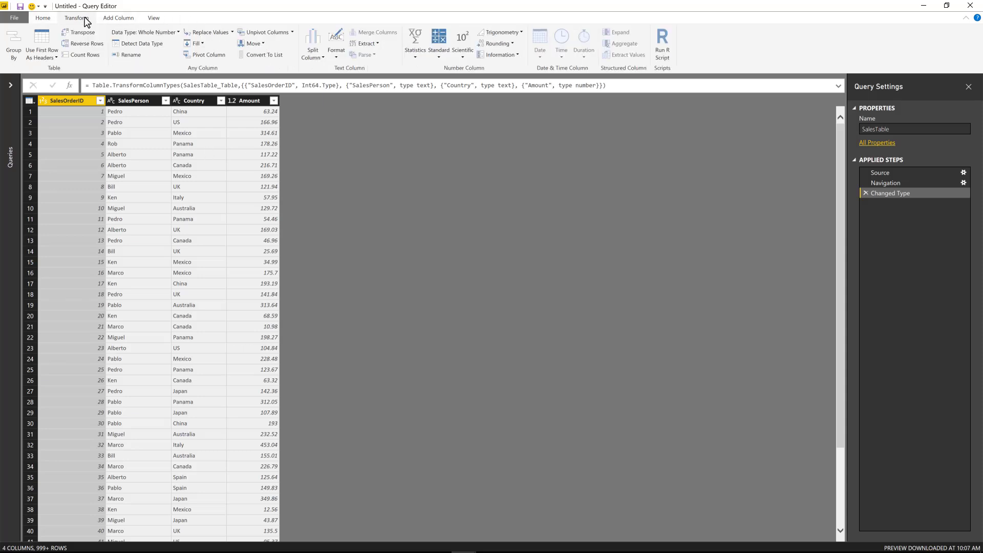
{"action": "left_click", "coordinate": [14, 45]}
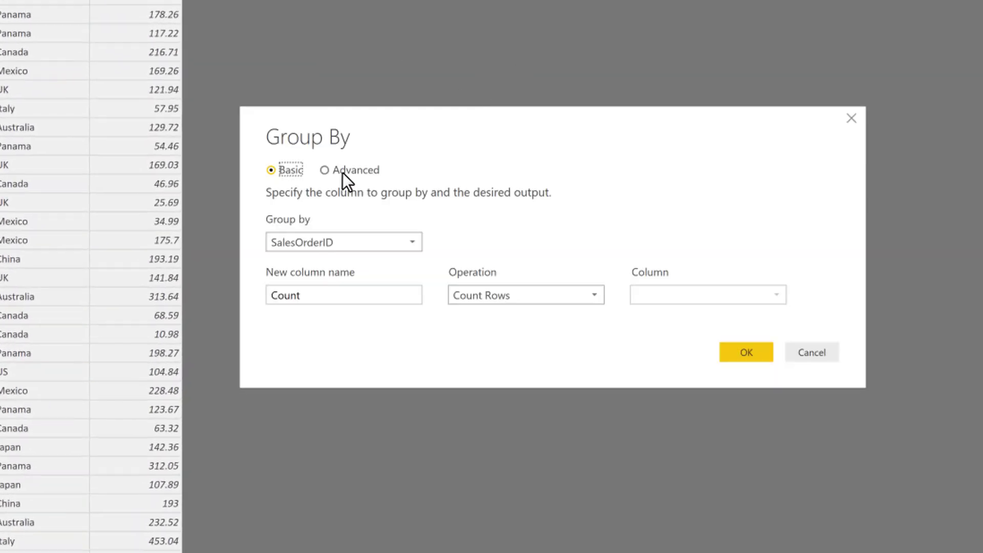
{"action": "left_click", "coordinate": [351, 174]}
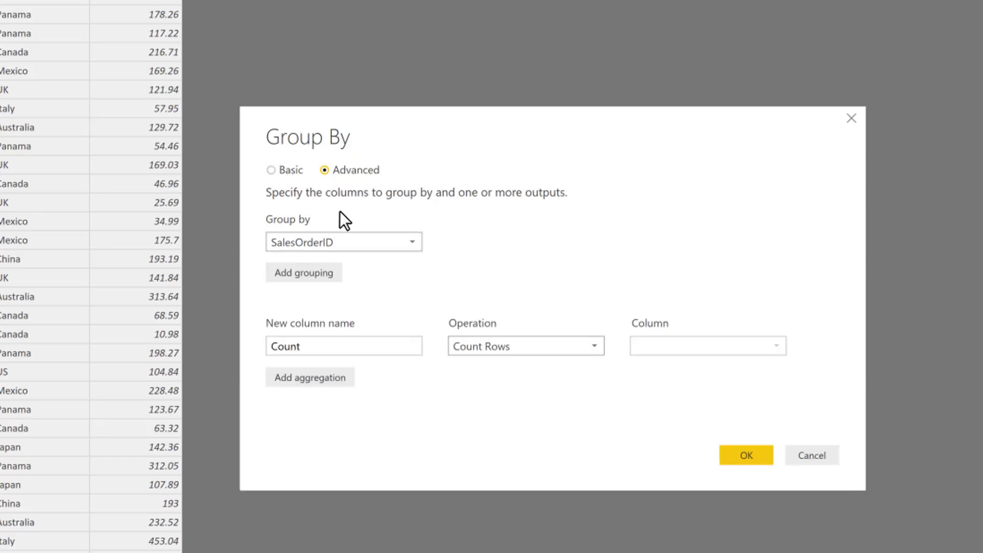
{"action": "left_click", "coordinate": [322, 244]}
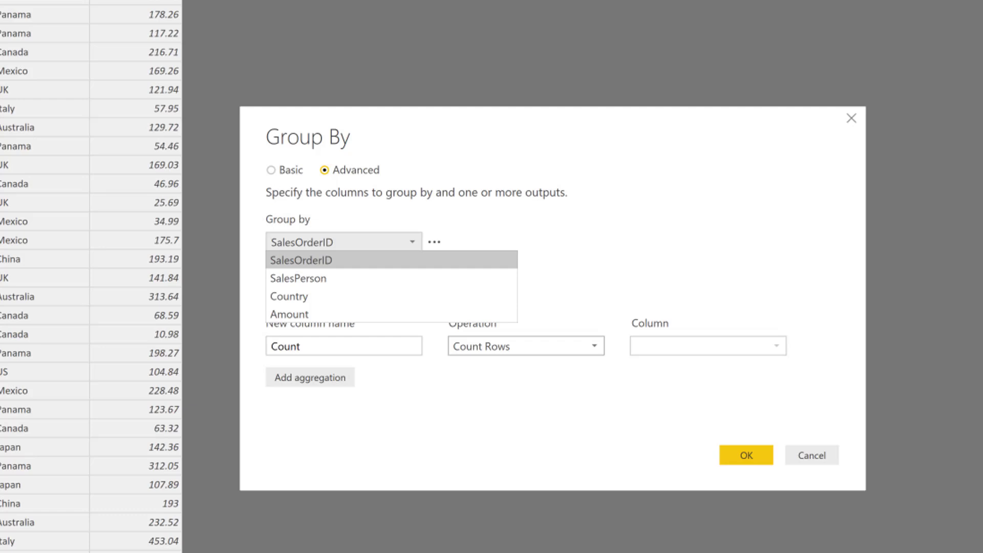
{"action": "left_click", "coordinate": [306, 278]}
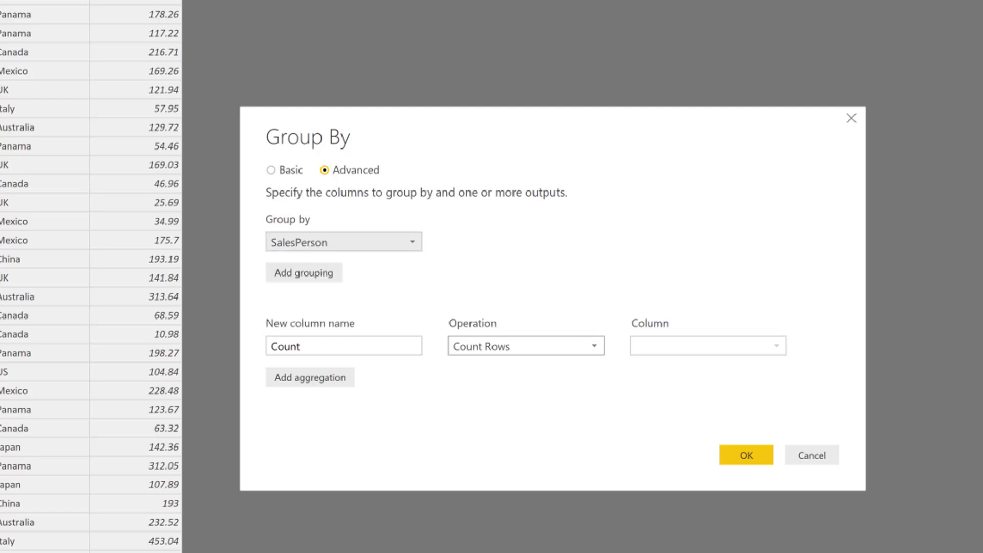
{"action": "left_click", "coordinate": [308, 281]}
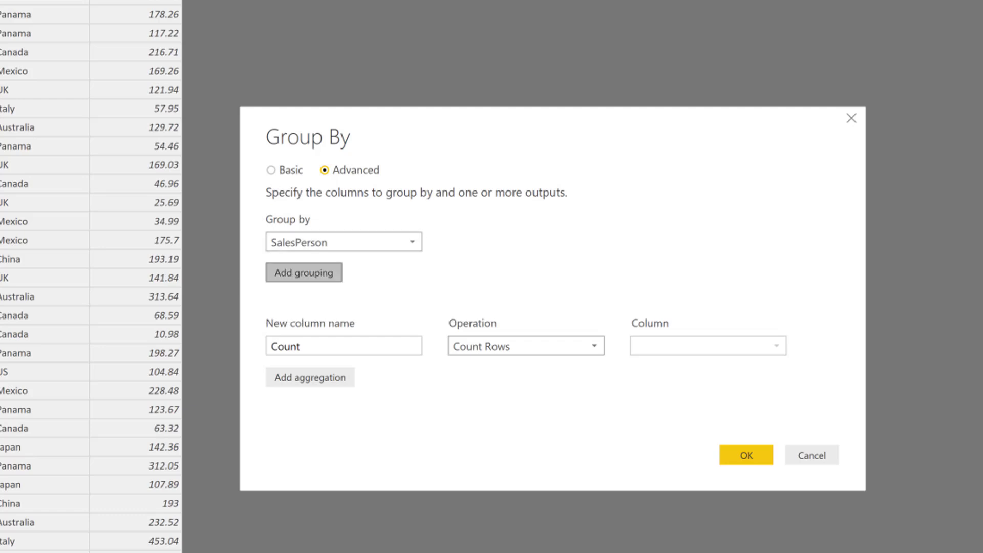
{"action": "left_click", "coordinate": [308, 274]}
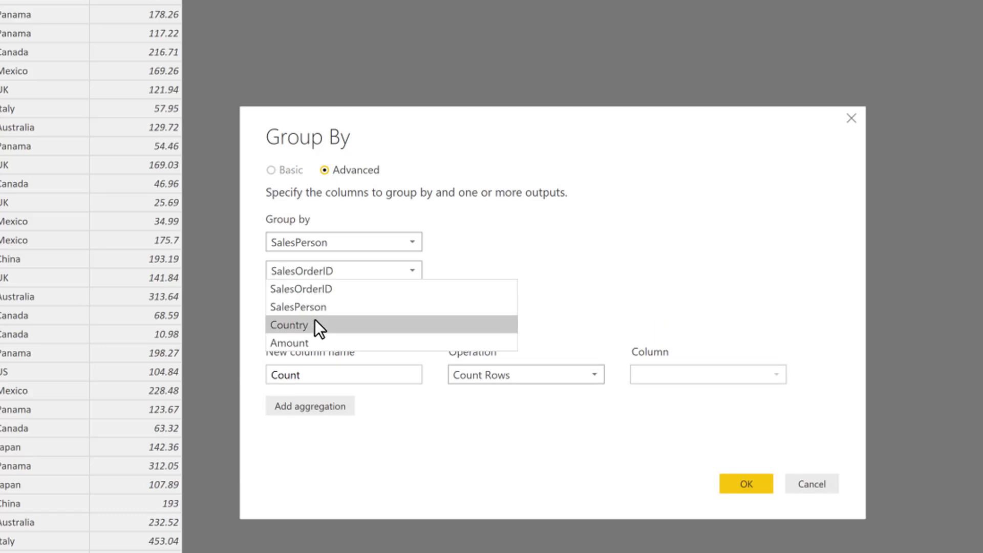
{"action": "left_click", "coordinate": [290, 324]}
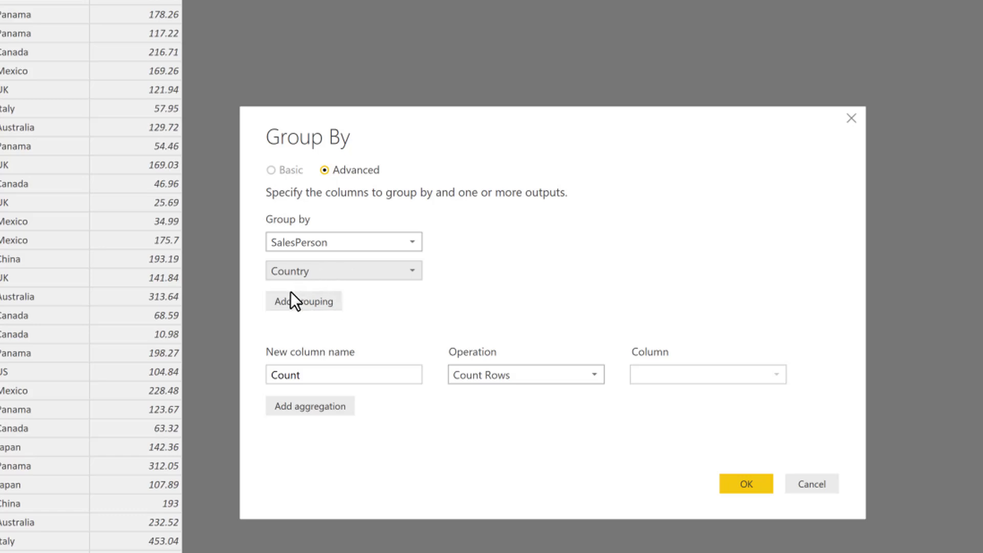
Add a Sales column as the Sum of Amount and apply the grouping.
{"action": "left_click", "coordinate": [496, 380]}
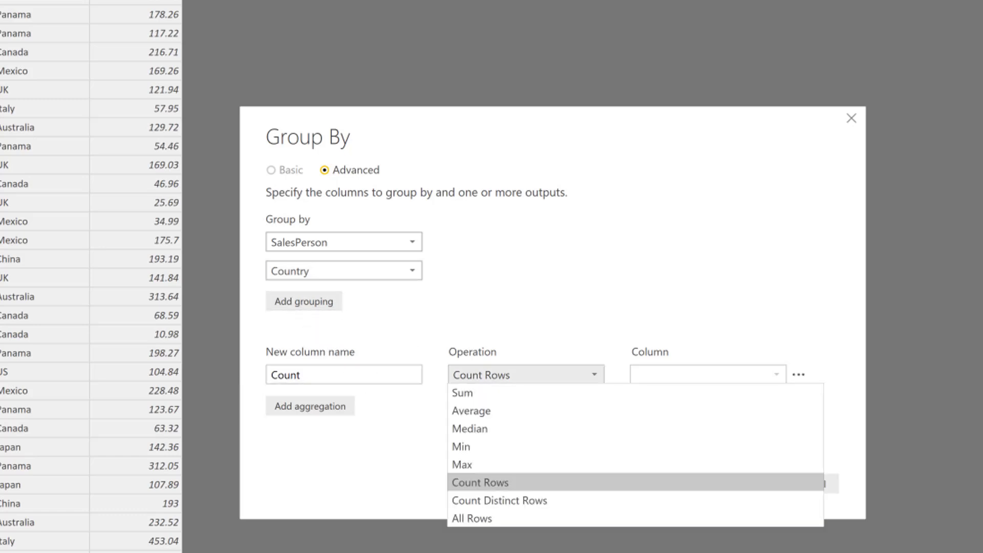
{"action": "left_click", "coordinate": [496, 391]}
{"action": "double_click", "coordinate": [390, 373]}
{"action": "type", "text": "DS"}
{"action": "key", "text": "BackSpace"}
{"action": "type", "text": "Sales"}
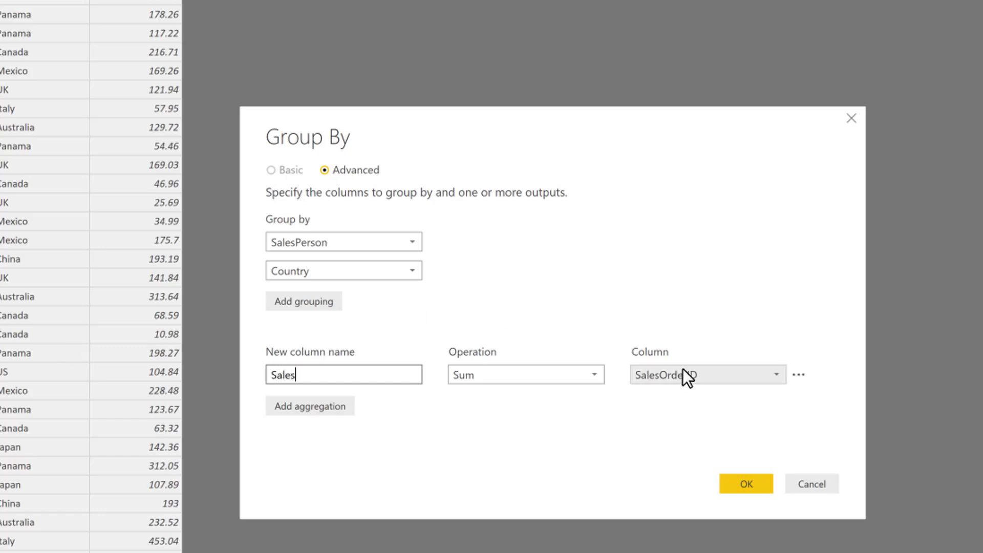
{"action": "left_click", "coordinate": [684, 374]}
{"action": "left_click", "coordinate": [676, 447]}
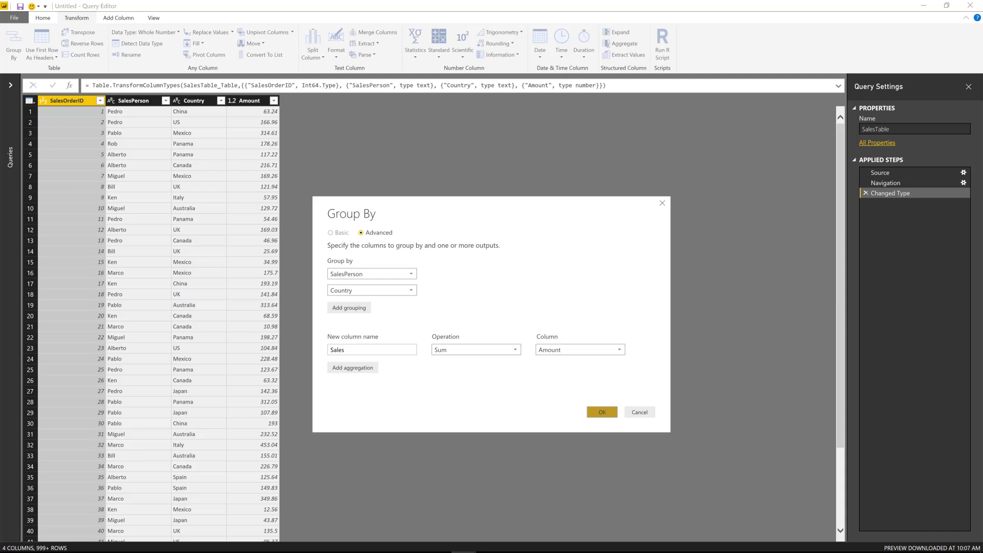
{"action": "left_click", "coordinate": [645, 435]}
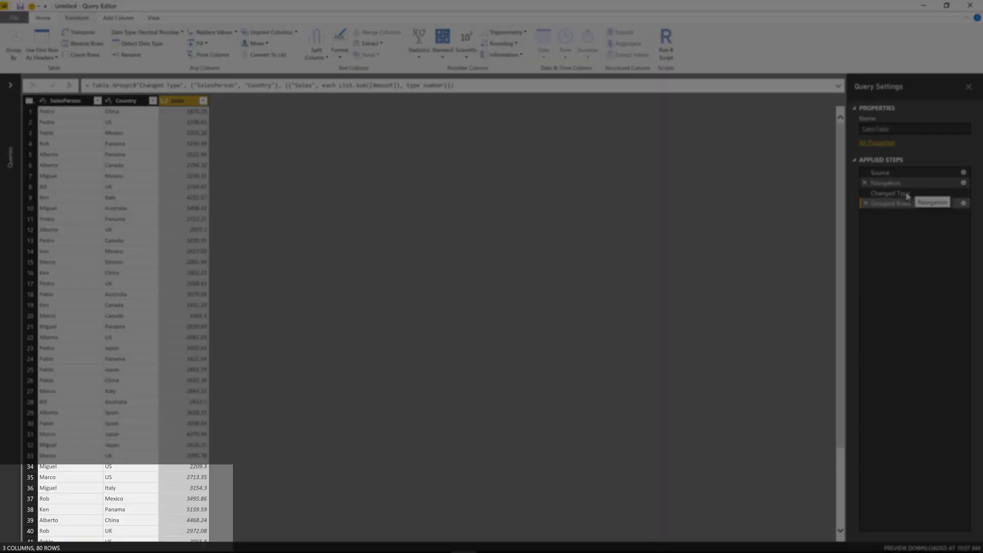
Compare the pre-grouping table with the 80 grouped SalesPerson–Country Sales totals.
{"action": "left_click", "coordinate": [907, 194]}
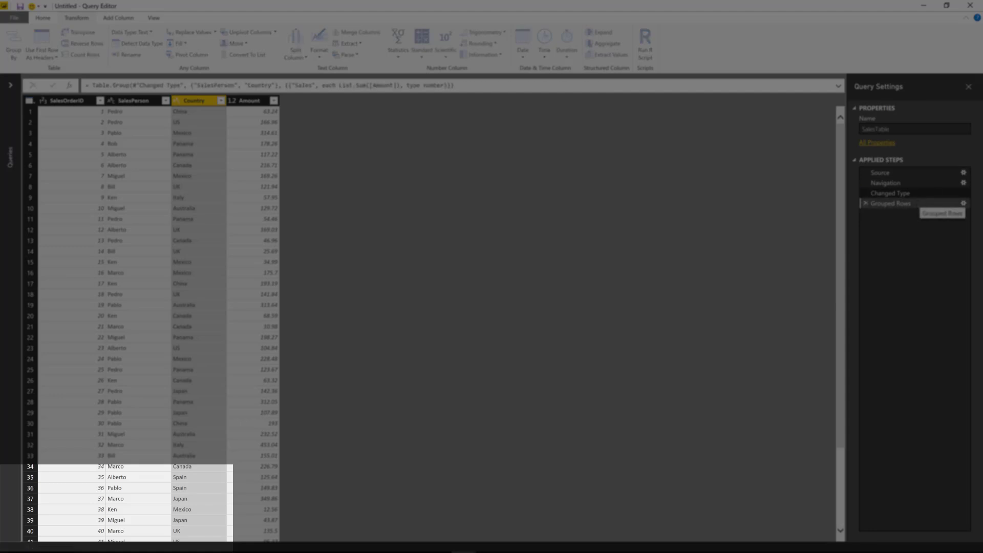
{"action": "left_click", "coordinate": [920, 205]}
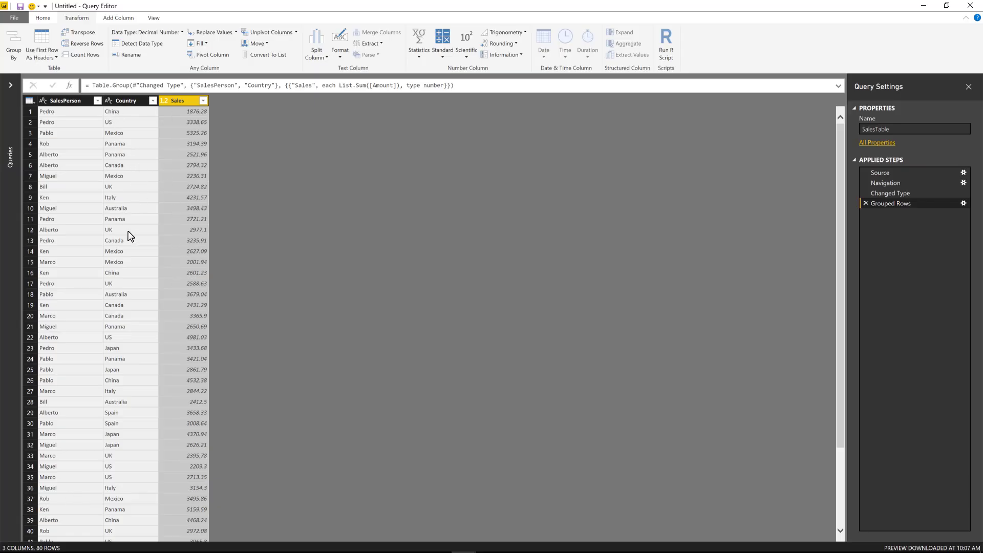
{"action": "scroll", "coordinate": [128, 236], "scroll_direction": "down", "scroll_amount": 5}
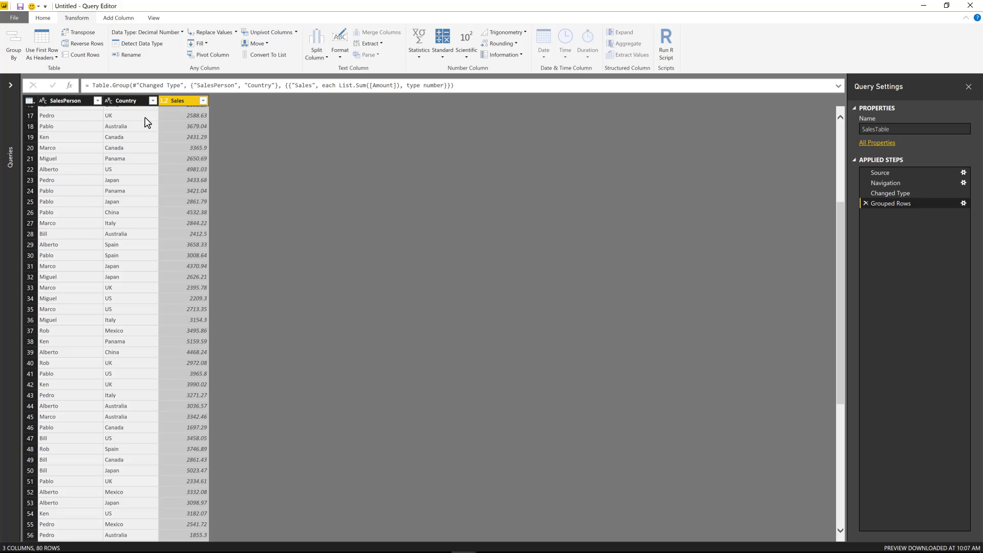
{"action": "scroll", "coordinate": [185, 130], "scroll_direction": "up", "scroll_amount": 5}
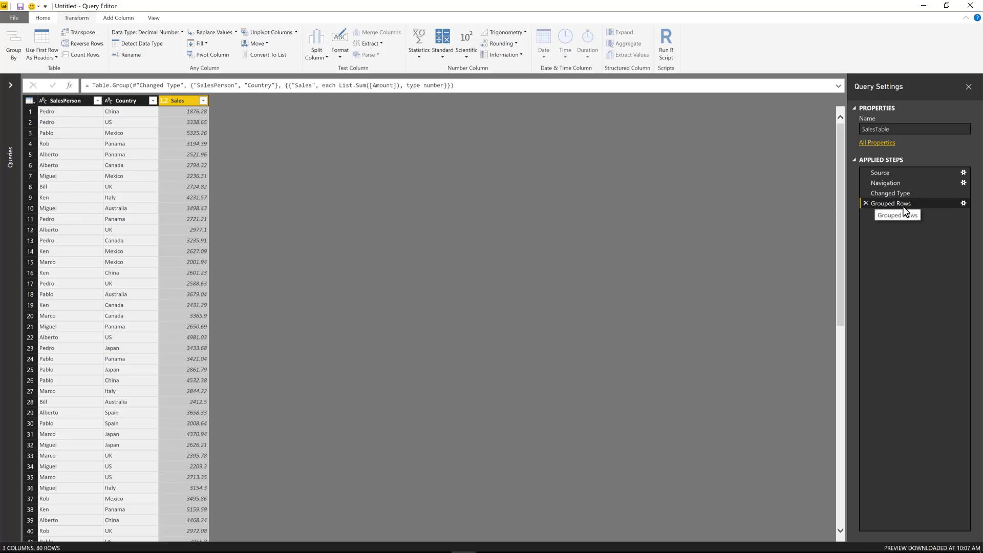
Try a descending Sales sort, delete that Sorted Rows step, and bring up SalesPerson's sort options.
{"action": "left_click", "coordinate": [204, 101]}
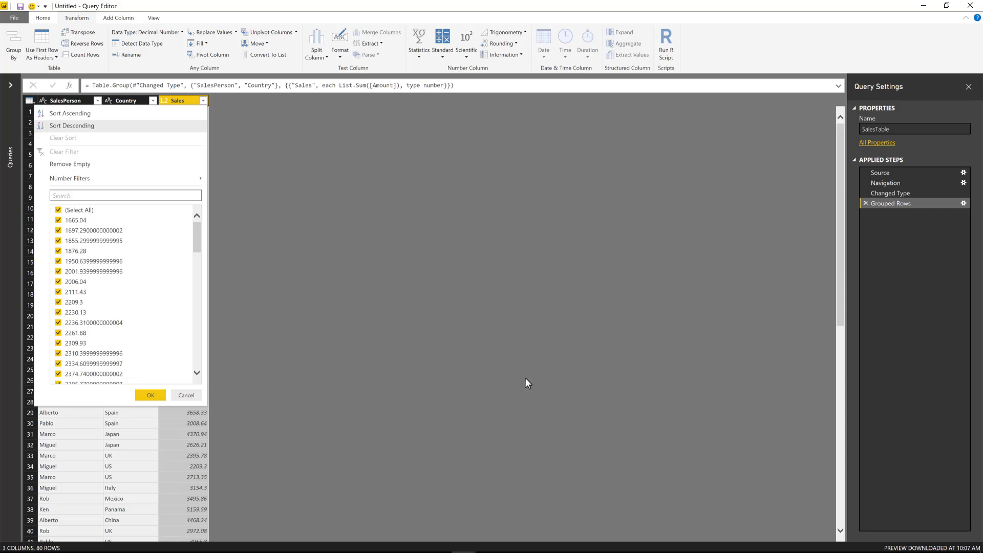
{"action": "key", "text": "Return"}
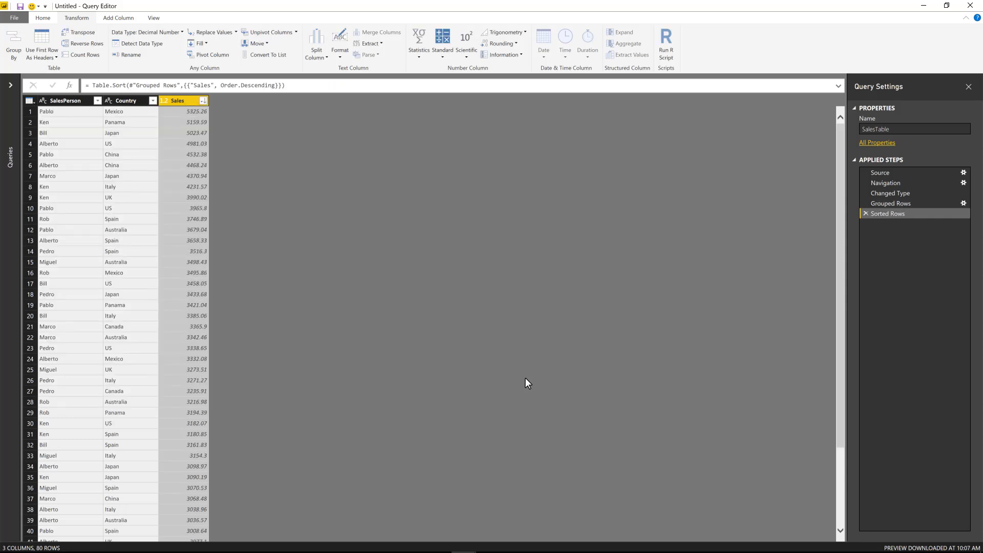
{"action": "left_click", "coordinate": [866, 214]}
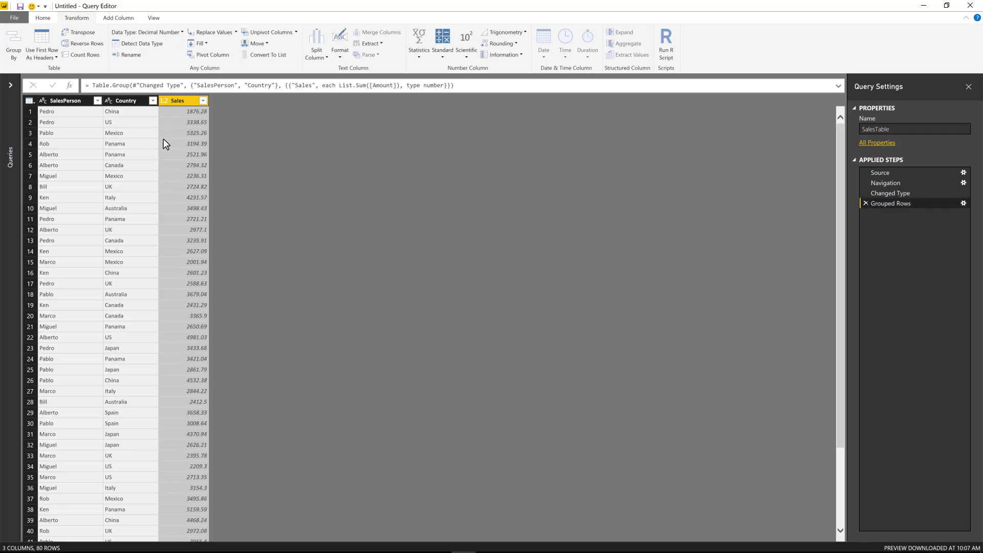
{"action": "left_click", "coordinate": [97, 103]}
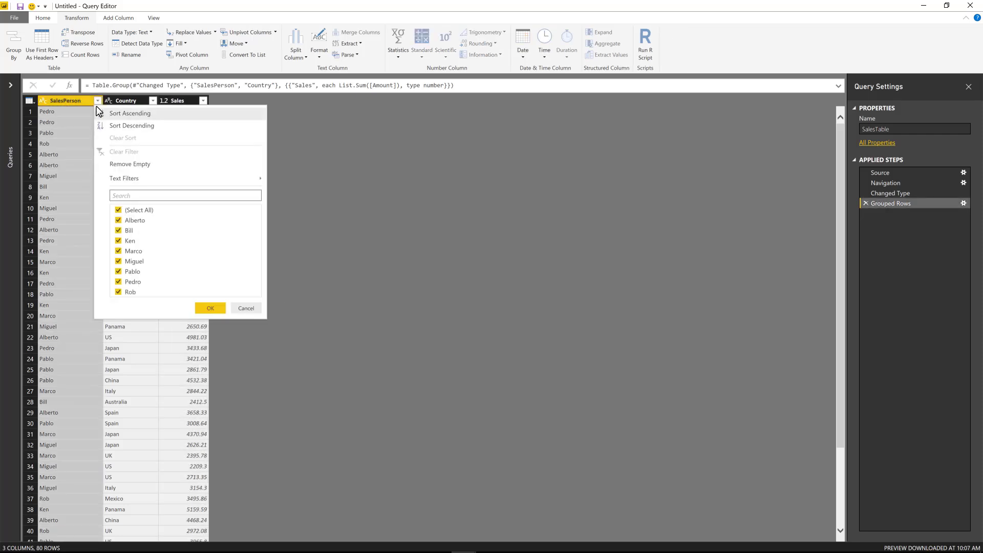
Sort SalesPerson A to Z, then Sales descending within each salesperson.
{"action": "left_click", "coordinate": [137, 118]}
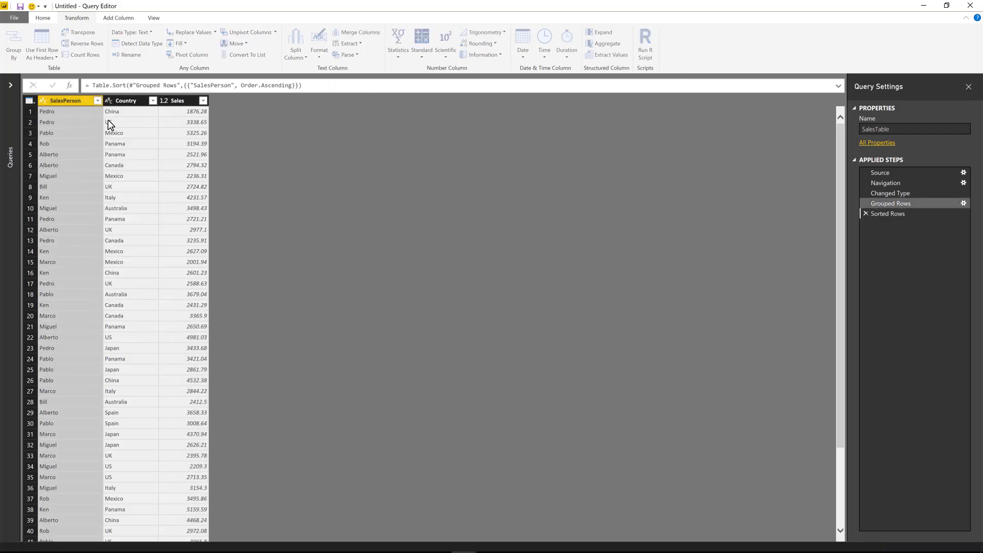
{"action": "left_click", "coordinate": [203, 101]}
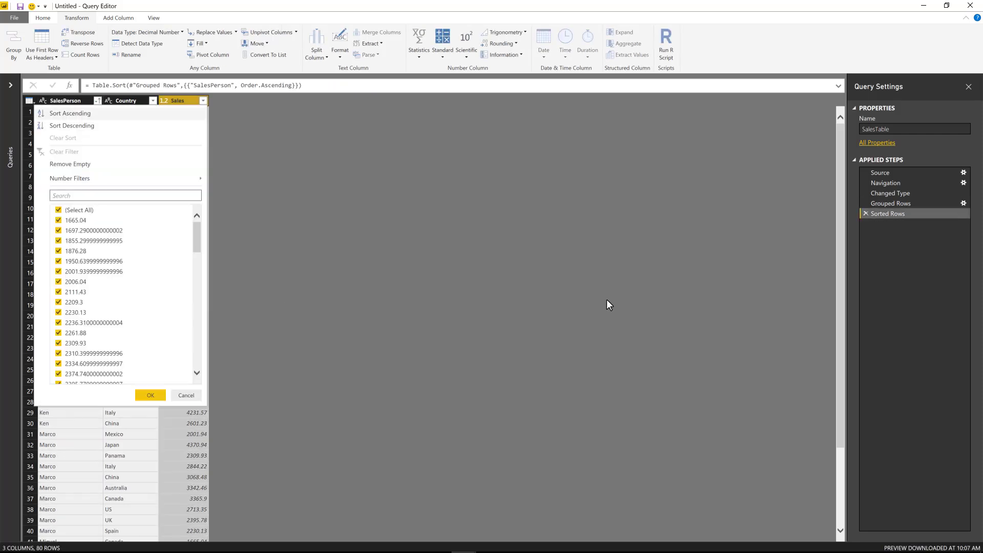
{"action": "key", "text": "Return"}
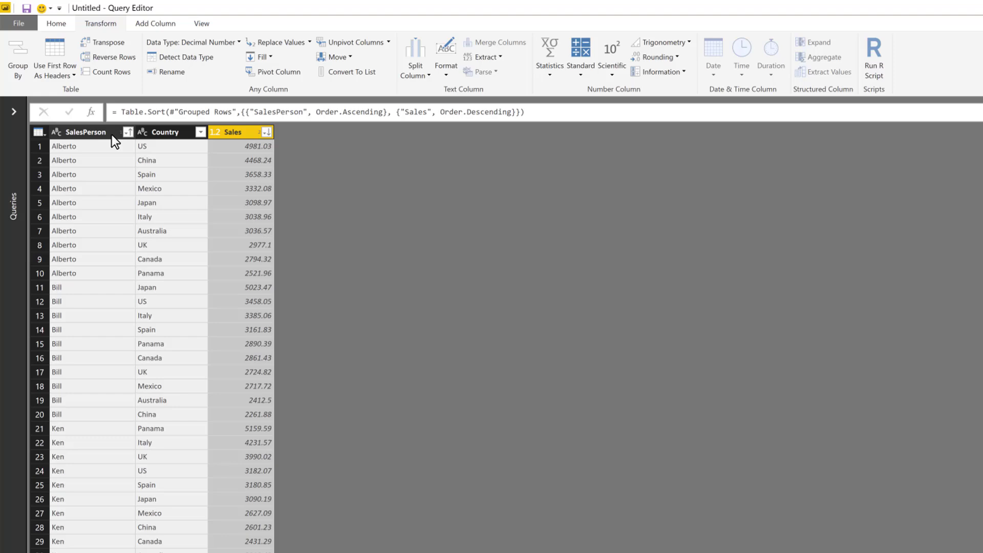
{"action": "left_click", "coordinate": [83, 102]}
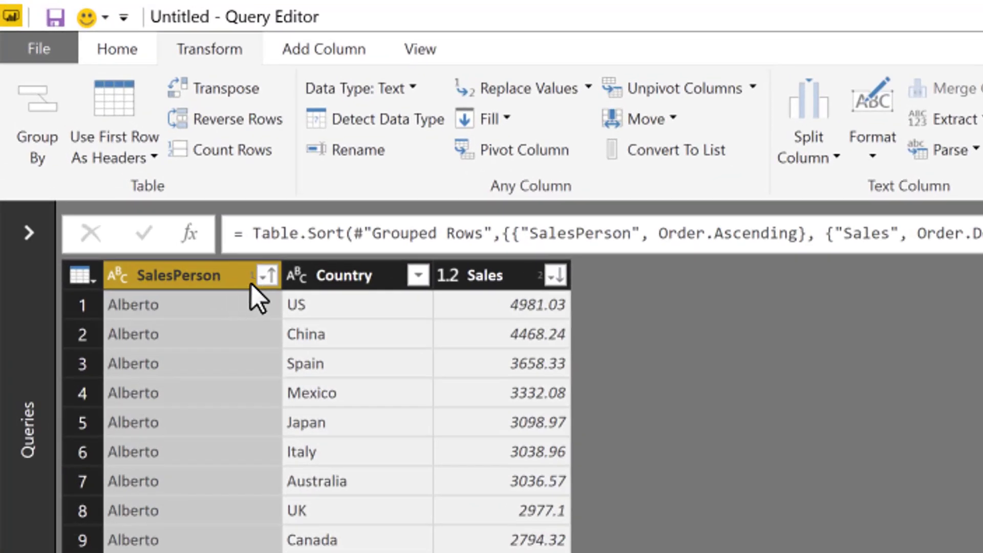
{"action": "left_click", "coordinate": [511, 282]}
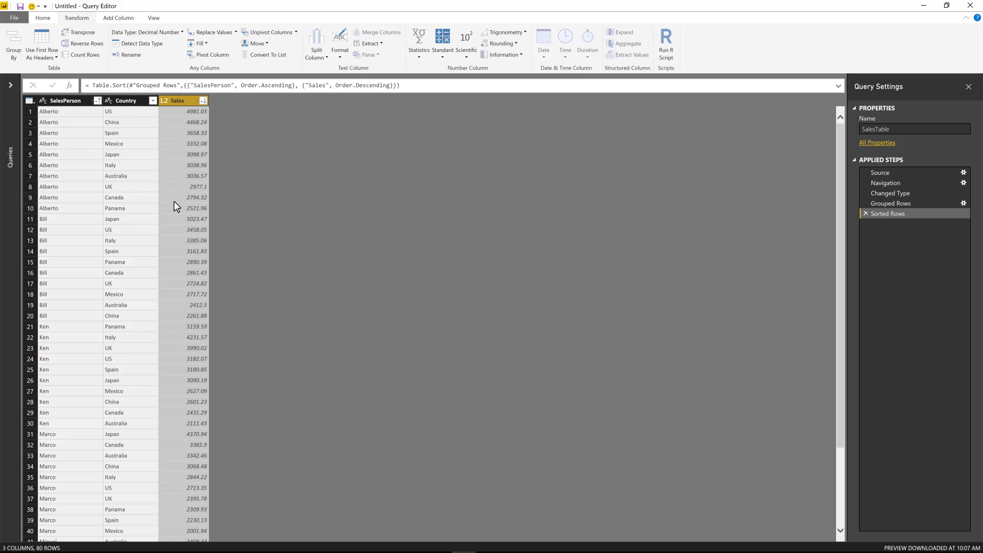
Verify each person's top country (Alberto US, Bill Japan, Ken Panama, Marco Japan) down to row 80.
{"action": "left_click", "coordinate": [191, 154]}
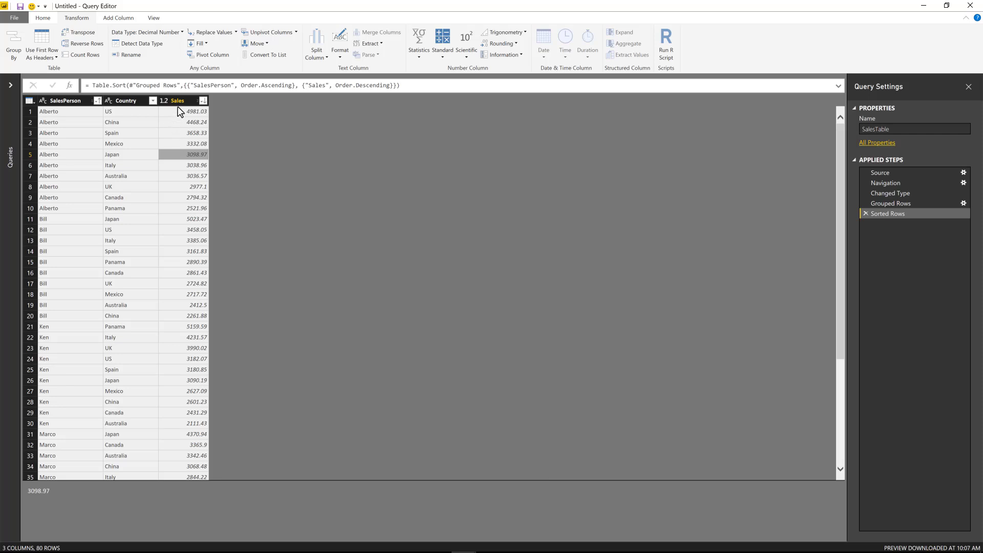
{"action": "left_click", "coordinate": [127, 113]}
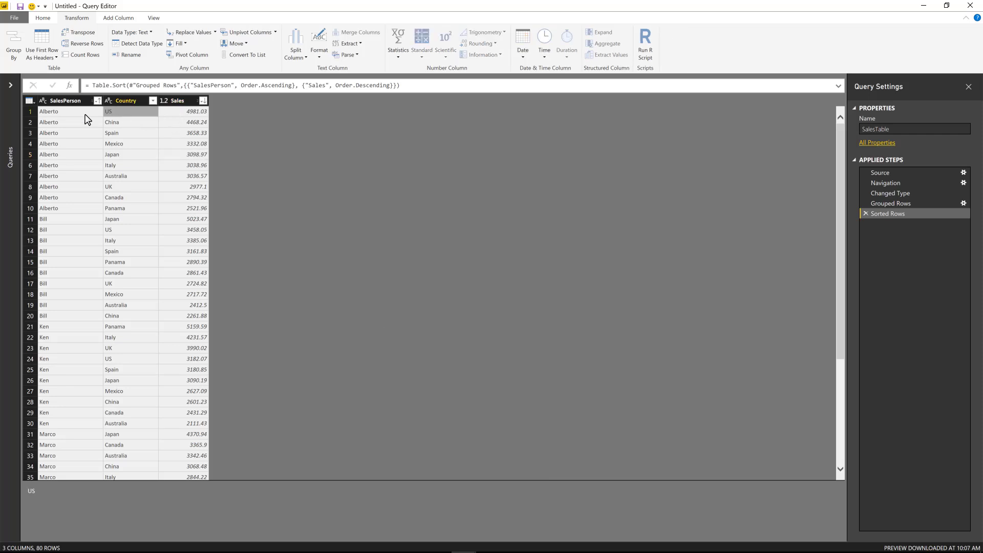
{"action": "left_click", "coordinate": [68, 221]}
{"action": "left_click", "coordinate": [117, 225]}
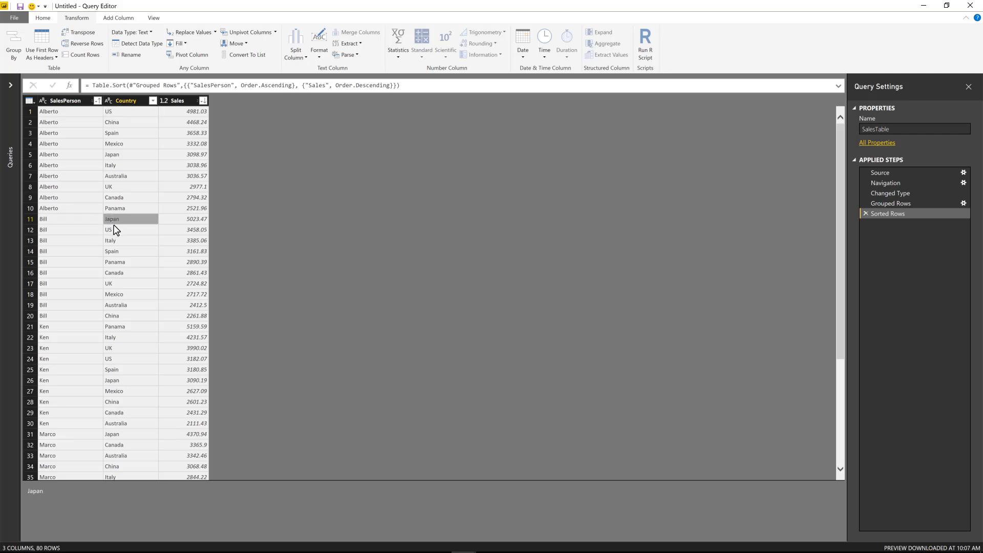
{"action": "left_click", "coordinate": [78, 327]}
{"action": "left_click", "coordinate": [138, 328]}
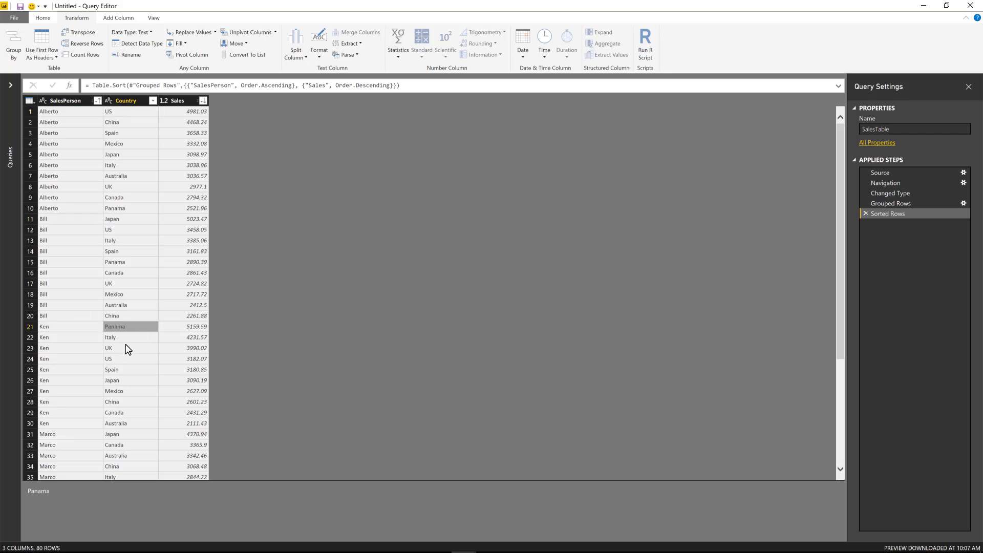
{"action": "left_click", "coordinate": [76, 434]}
{"action": "left_click", "coordinate": [119, 434]}
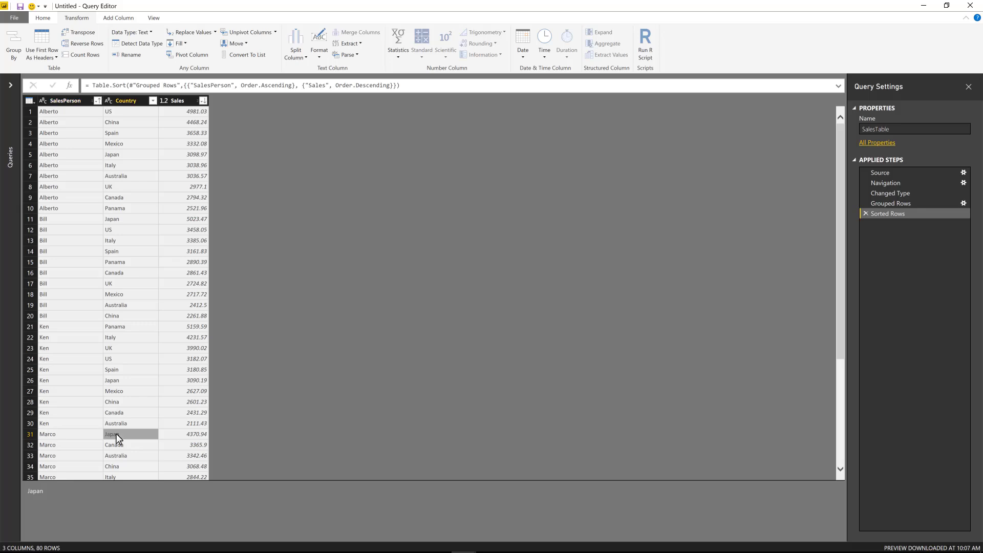
{"action": "scroll", "coordinate": [185, 394], "scroll_direction": "down", "scroll_amount": 14}
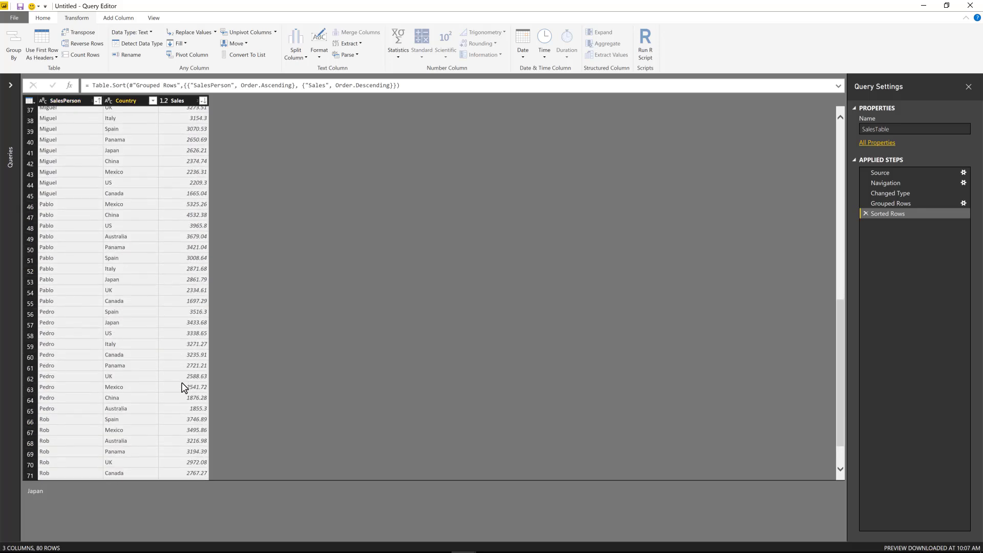
{"action": "scroll", "coordinate": [186, 388], "scroll_direction": "down", "scroll_amount": 2}
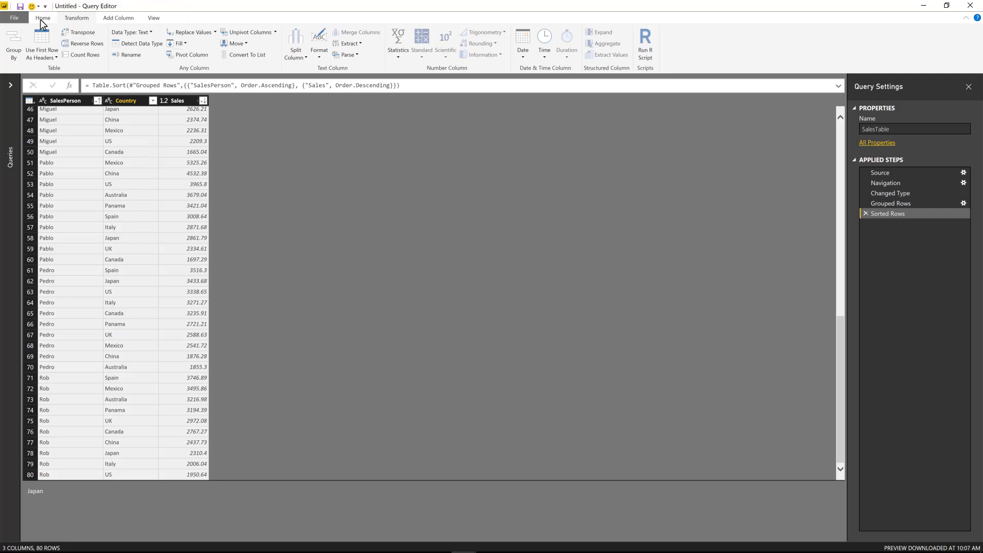
Group by SalesPerson with All Rows into a MyTable column, then preview Alberto's nested table.
{"action": "left_click", "coordinate": [14, 41]}
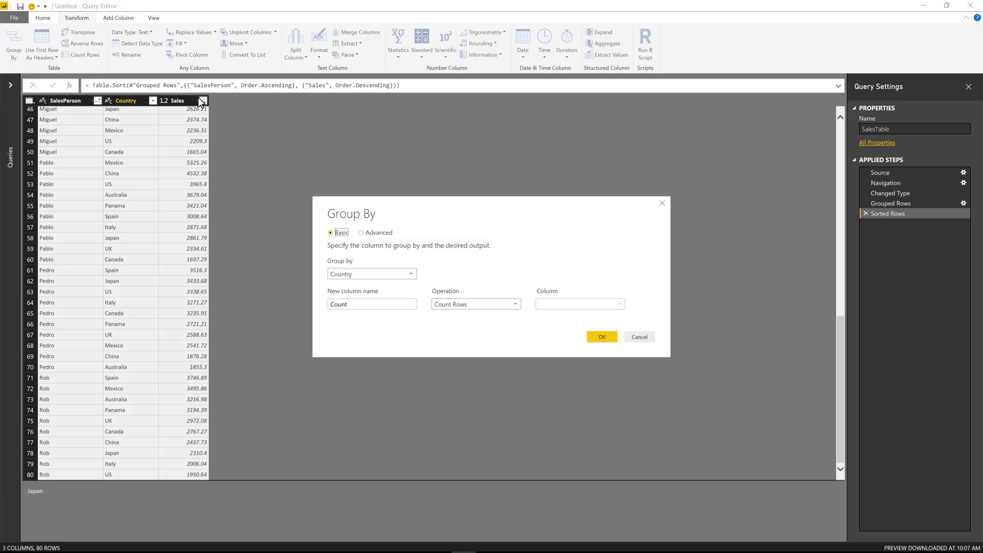
{"action": "left_click", "coordinate": [381, 273]}
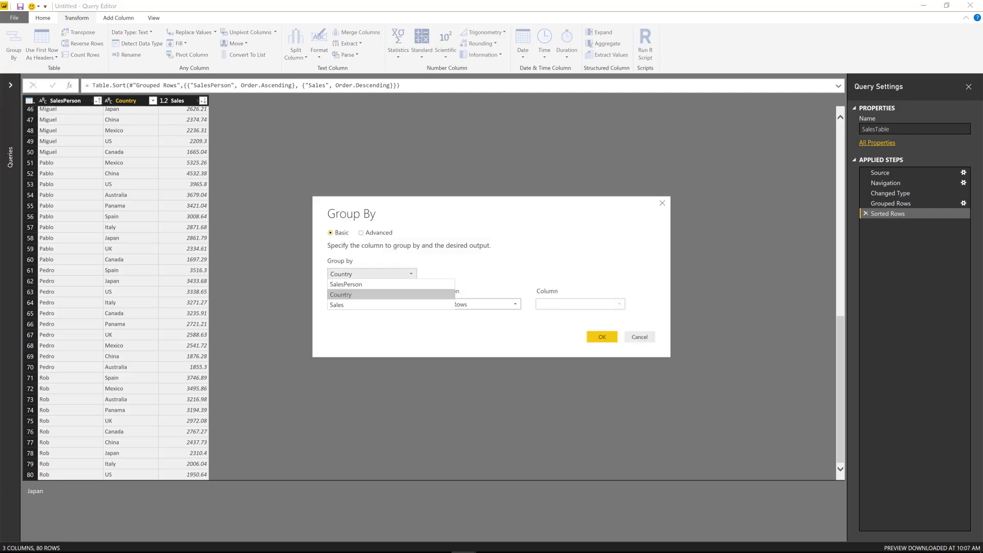
{"action": "left_click", "coordinate": [366, 290]}
{"action": "left_click", "coordinate": [450, 304]}
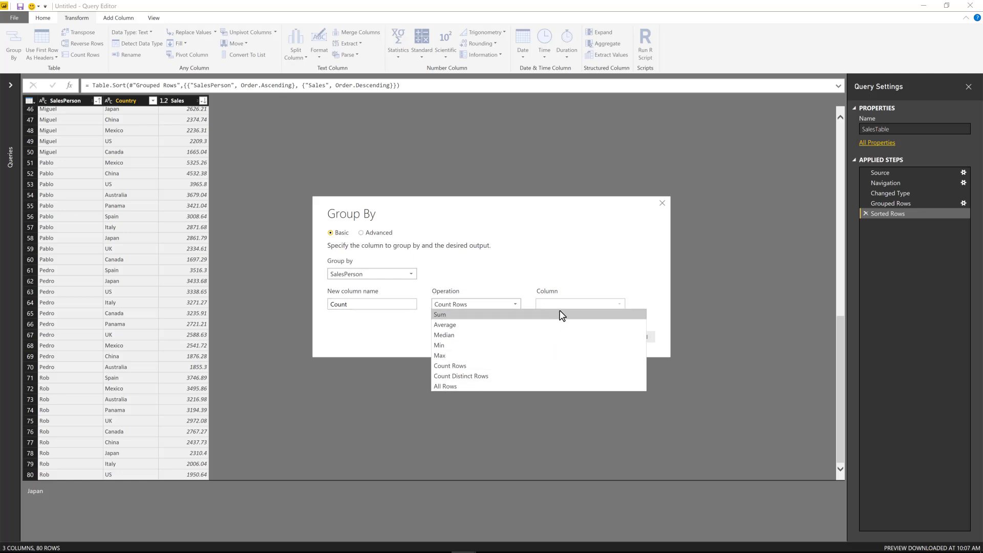
{"action": "left_click", "coordinate": [456, 387]}
{"action": "key", "text": "shift+Tab"}
{"action": "type", "text": "T"}
{"action": "key", "text": "BackSpace"}
{"action": "type", "text": "MyTable"}
{"action": "left_click", "coordinate": [600, 337]}
{"action": "left_click", "coordinate": [90, 113]}
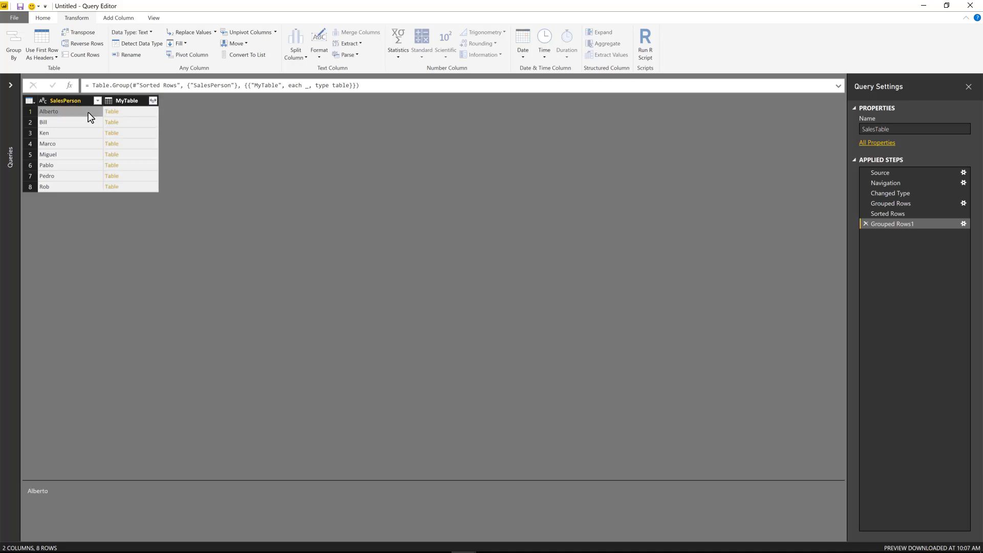
{"action": "left_click", "coordinate": [108, 111]}
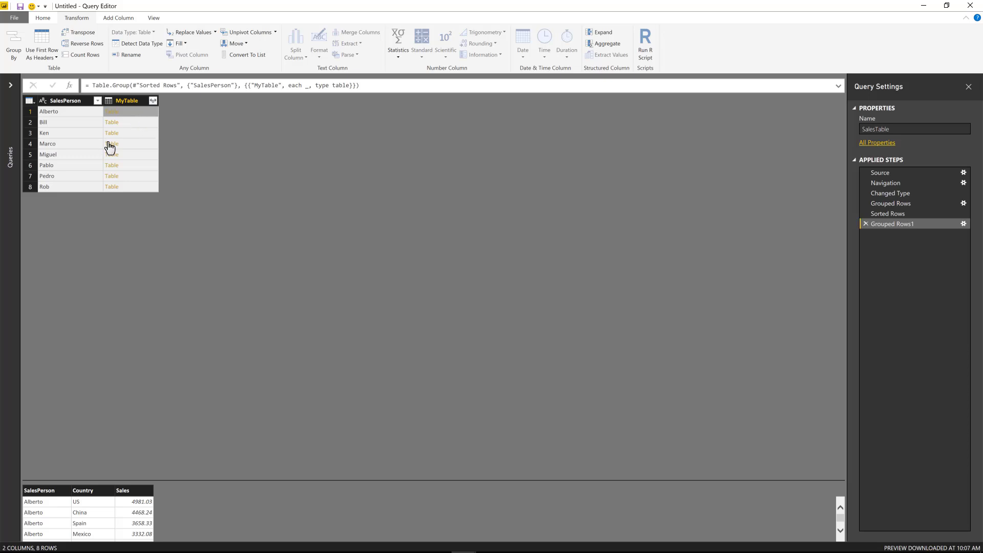
Enter the custom column formula Table.Column([MyTable], "Country").
{"action": "left_click", "coordinate": [122, 18]}
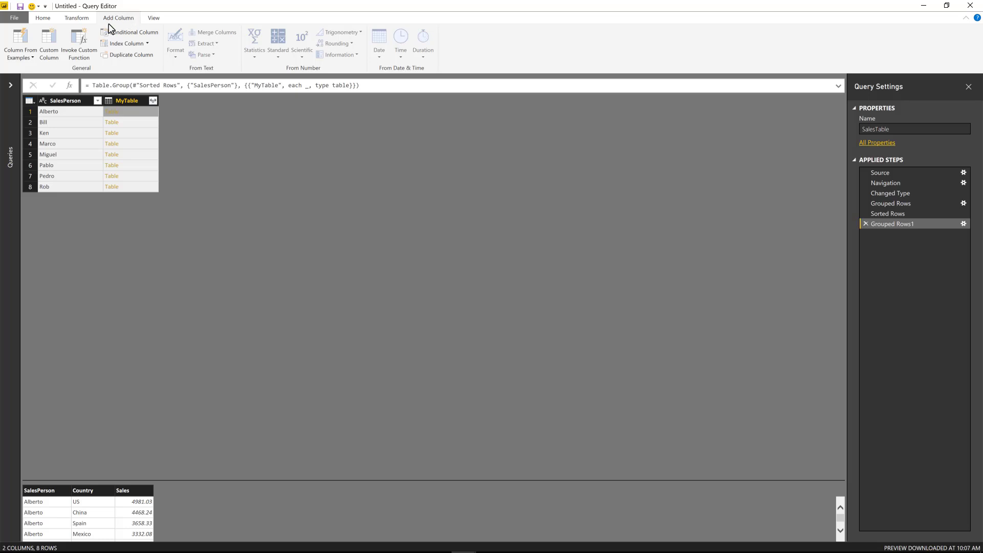
{"action": "left_click", "coordinate": [48, 43]}
{"action": "left_click", "coordinate": [358, 256]}
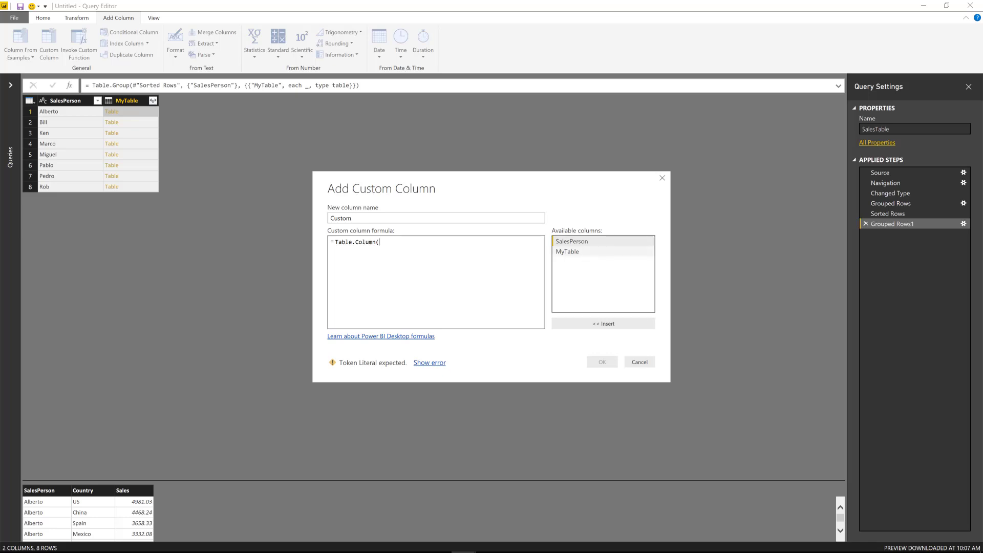
{"action": "double_click", "coordinate": [569, 252]}
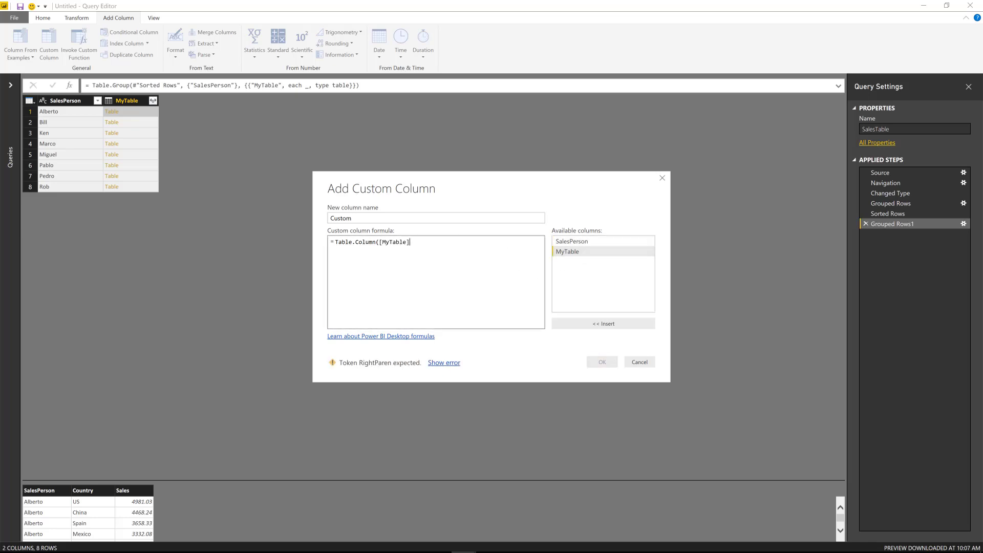
{"action": "type", "text": ","}
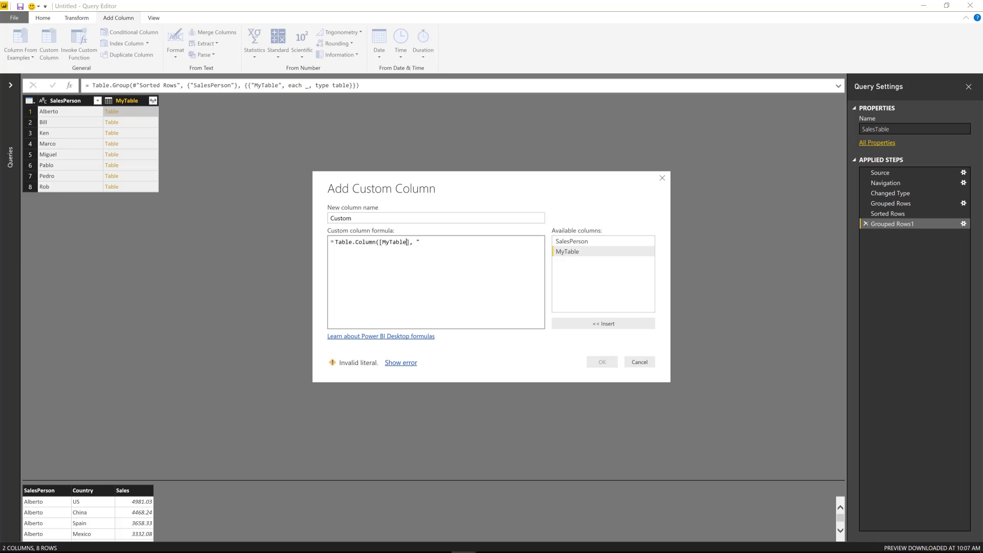
{"action": "key", "text": "shift+Left"}
{"action": "key", "text": "shift+Left"}
{"action": "key", "text": "shift+Left"}
{"action": "key", "text": "shift+Left"}
{"action": "key", "text": "shift+Left"}
{"action": "left_click", "coordinate": [421, 243]}
{"action": "type", "text": "Coun"}
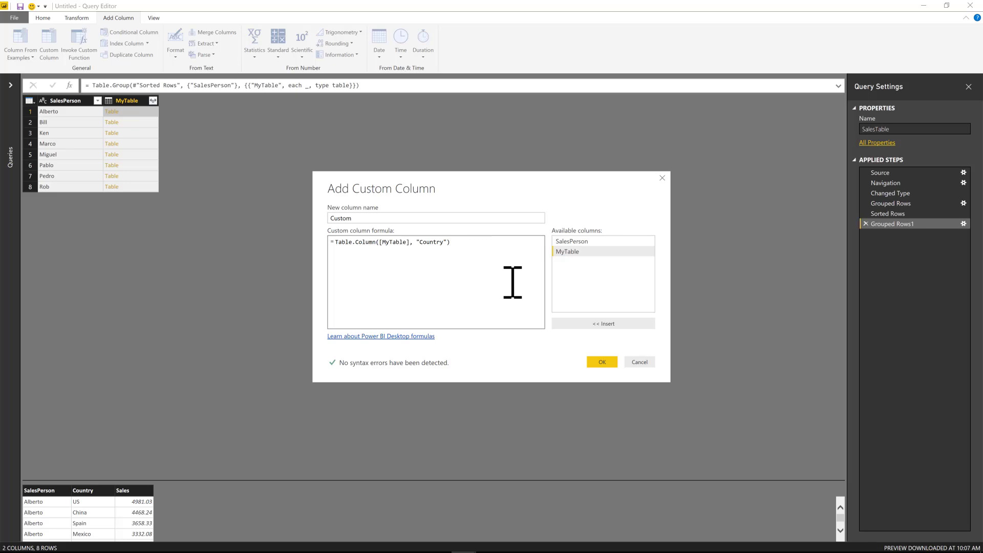
Confirm the Custom column, remove MyTable, and preview Alberto's country list.
{"action": "left_click", "coordinate": [593, 362]}
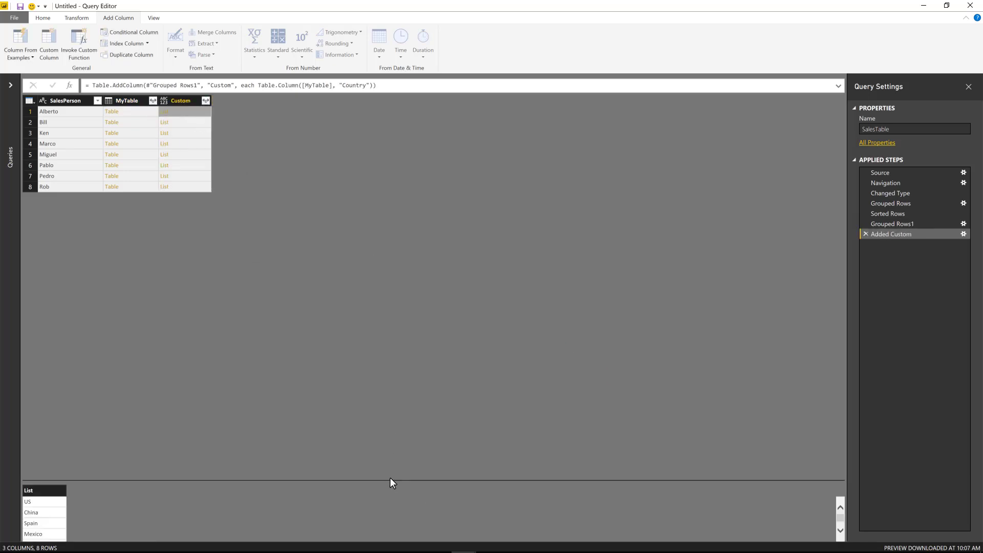
{"action": "left_click_drag", "start_coordinate": [391, 481], "coordinate": [394, 383]}
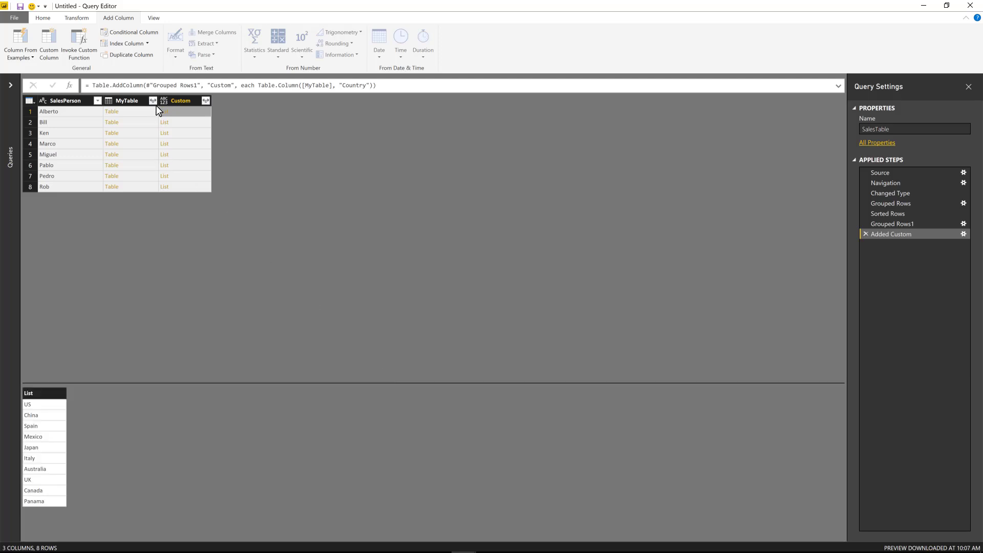
{"action": "left_click", "coordinate": [140, 101]}
{"action": "right_click", "coordinate": [141, 102]}
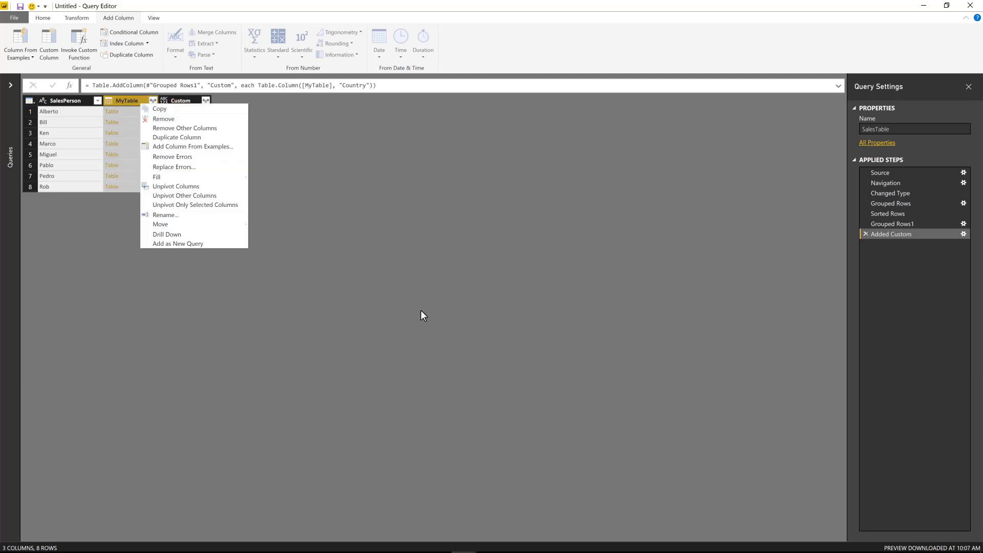
{"action": "left_click", "coordinate": [154, 120]}
{"action": "left_click", "coordinate": [142, 112]}
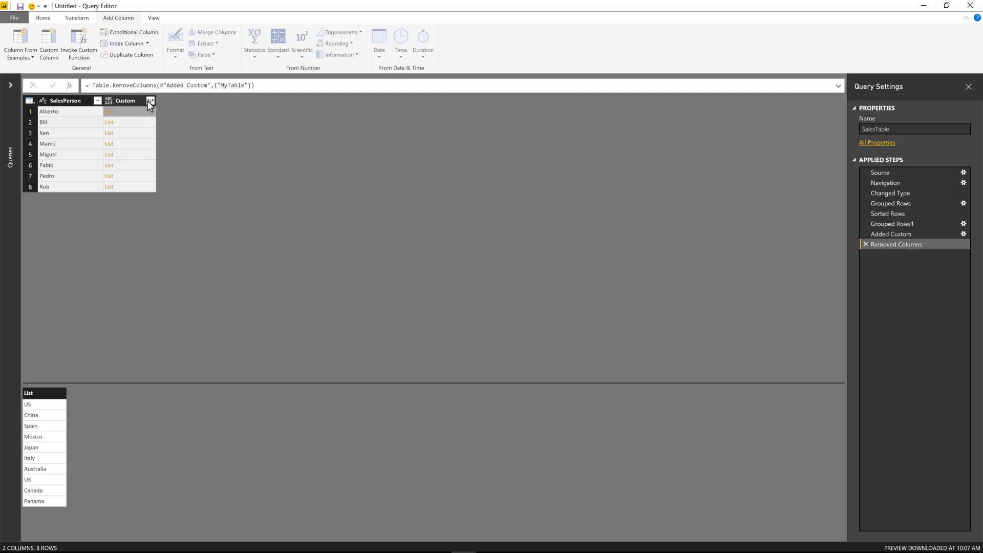
Try expanding the Custom country lists to new rows, then delete that expansion step.
{"action": "left_click", "coordinate": [149, 101]}
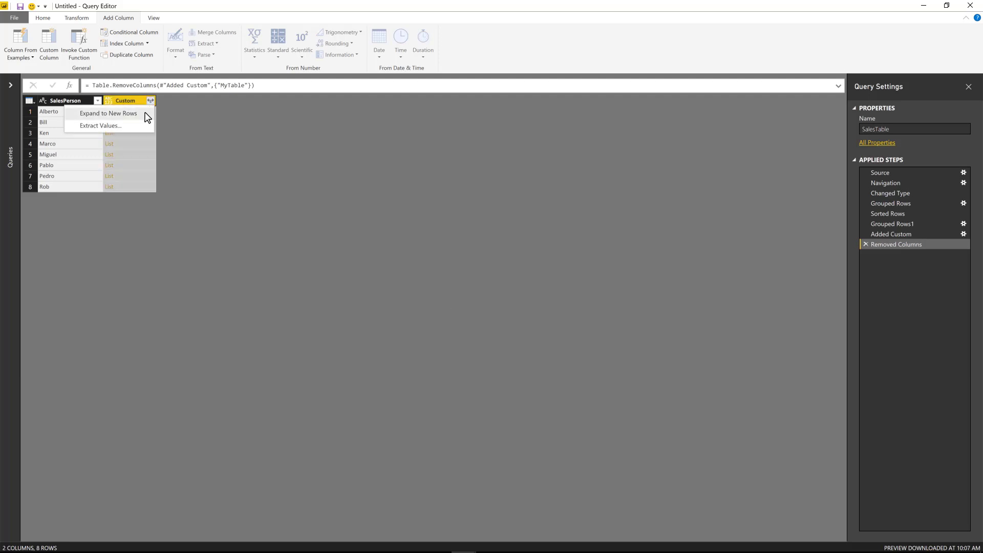
{"action": "left_click", "coordinate": [117, 114]}
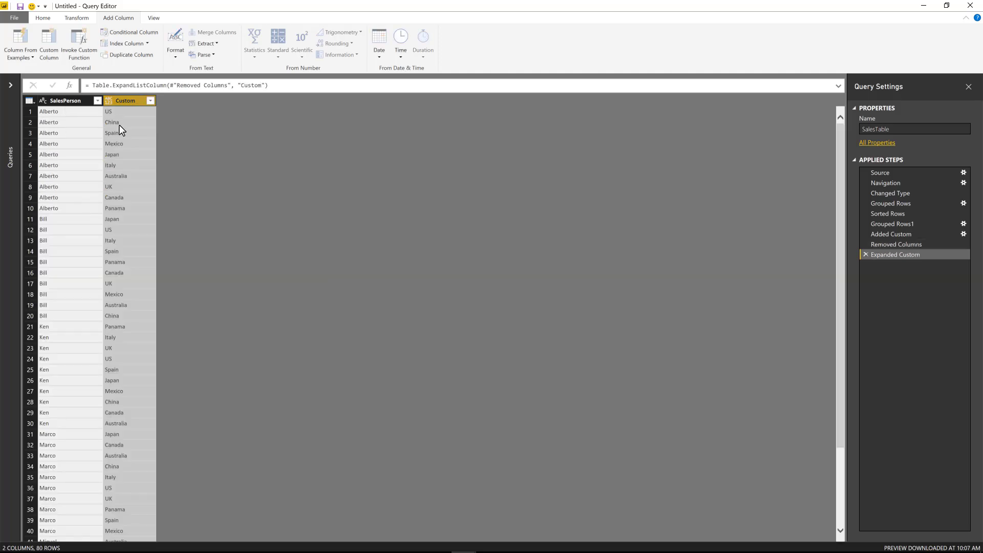
{"action": "left_click", "coordinate": [866, 255]}
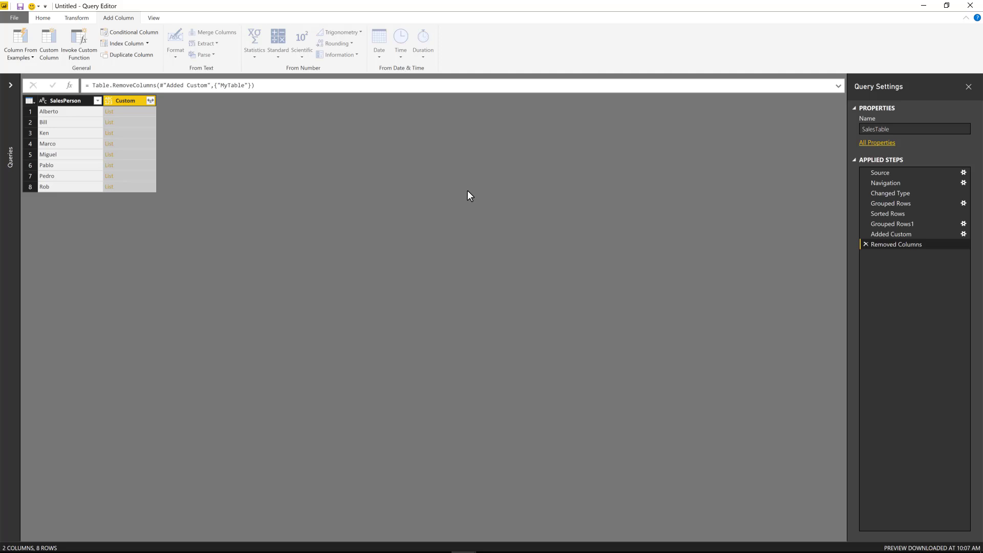
Extract the Custom list values as text using a --Custom-- comma delimiter.
{"action": "left_click", "coordinate": [149, 110]}
{"action": "left_click", "coordinate": [150, 101]}
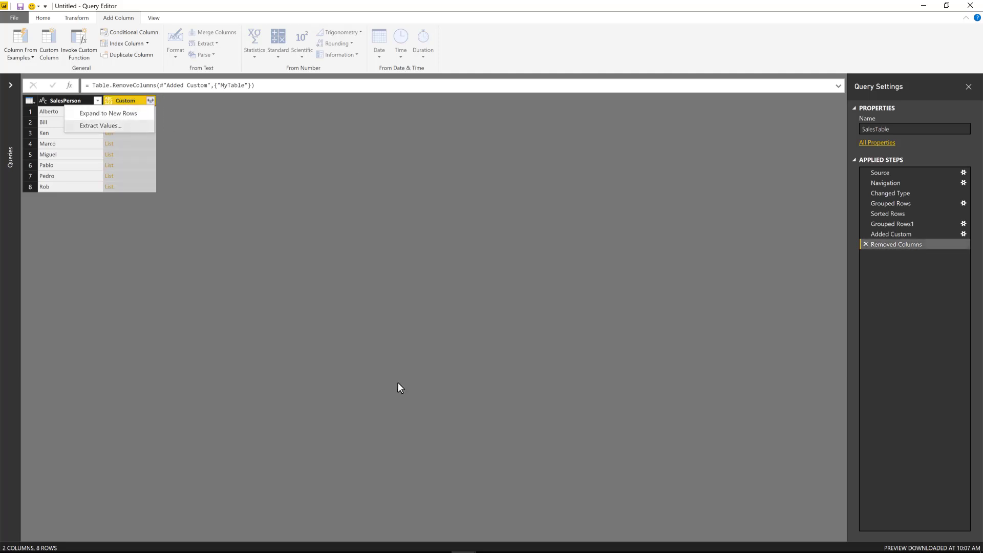
{"action": "left_click", "coordinate": [101, 125]}
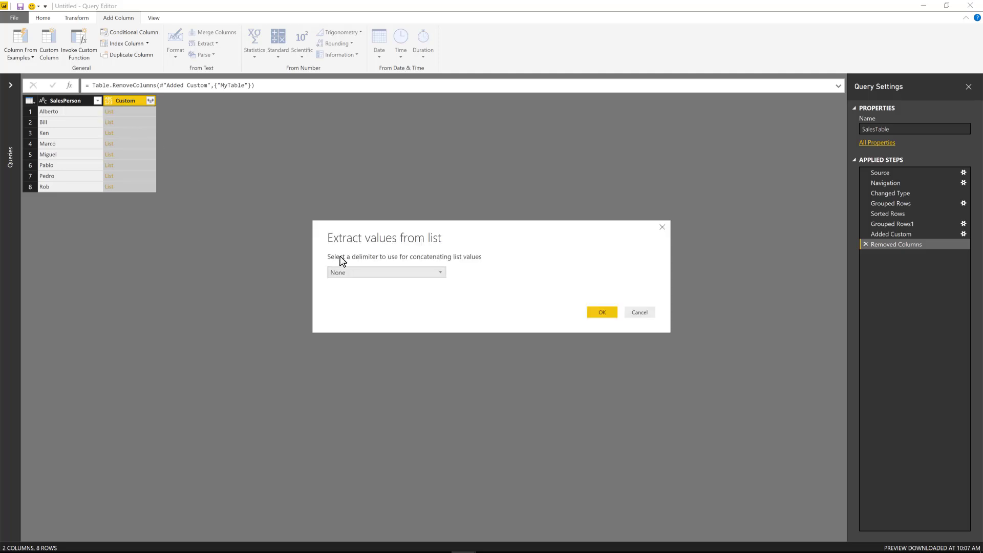
{"action": "left_click", "coordinate": [357, 273]}
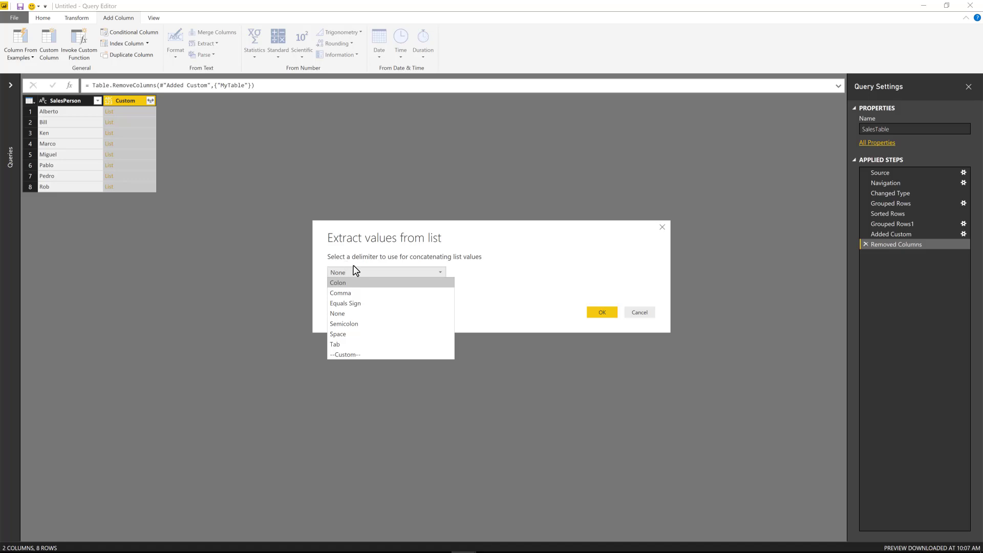
{"action": "left_click", "coordinate": [346, 354]}
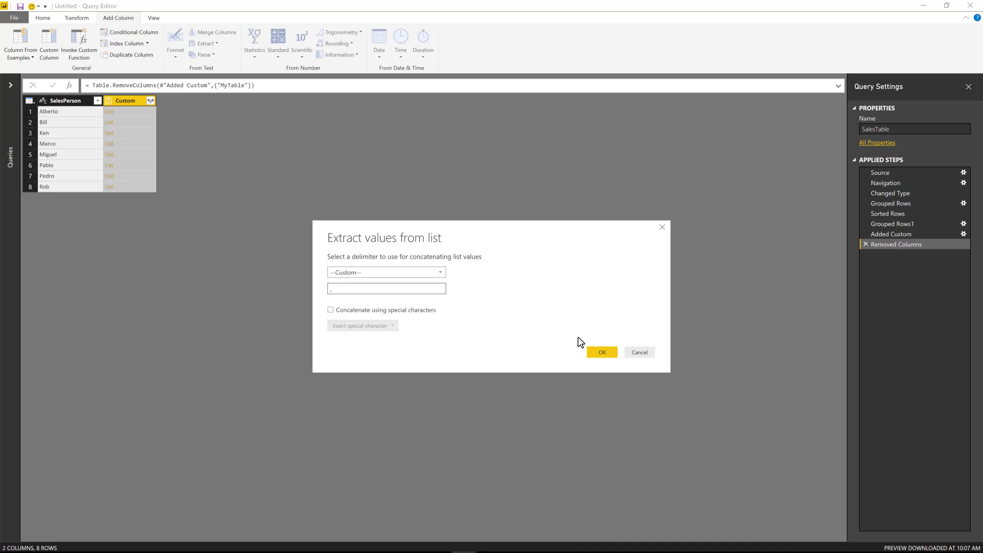
Confirm joining the countries with commas and widen the Custom column to show them fully.
{"action": "left_click", "coordinate": [600, 352]}
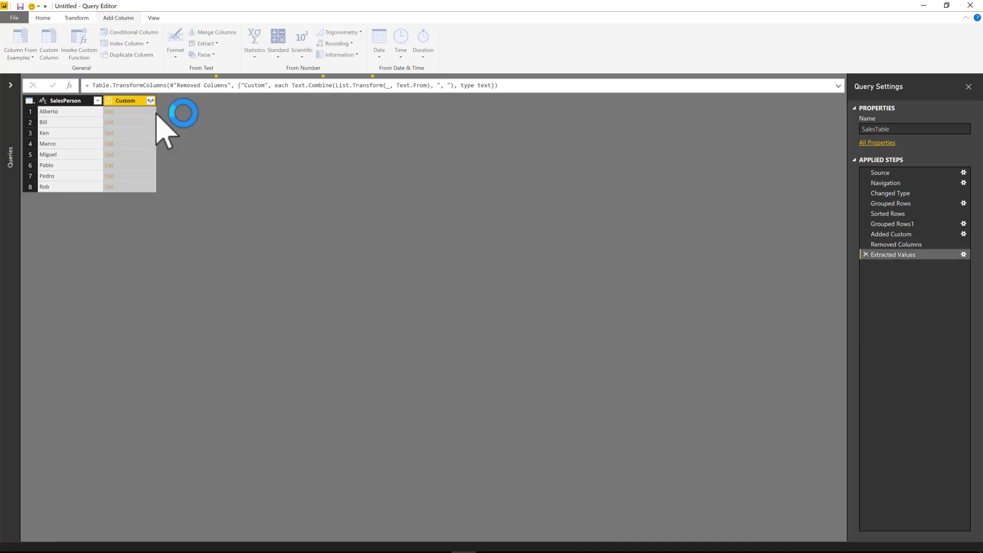
{"action": "left_click_drag", "start_coordinate": [156, 100], "coordinate": [351, 109]}
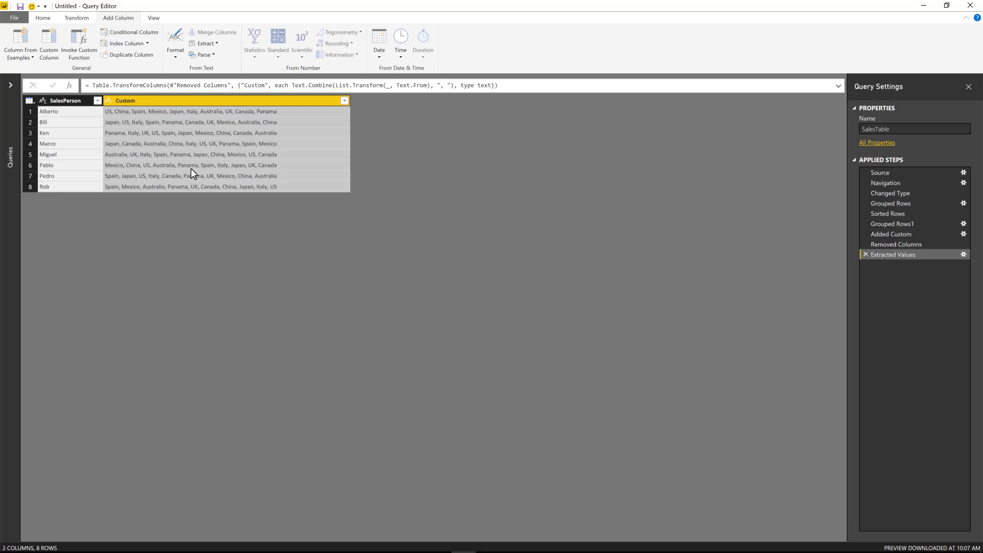
From the Removed Columns step, drill into Alberto's country list as a new step.
{"action": "left_click", "coordinate": [909, 244]}
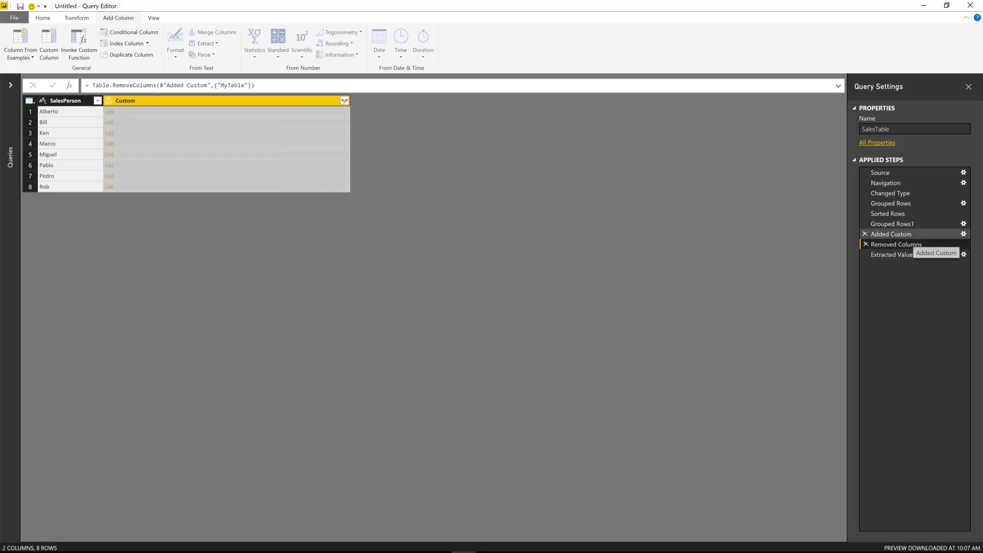
{"action": "left_click", "coordinate": [902, 234]}
{"action": "left_click", "coordinate": [896, 244]}
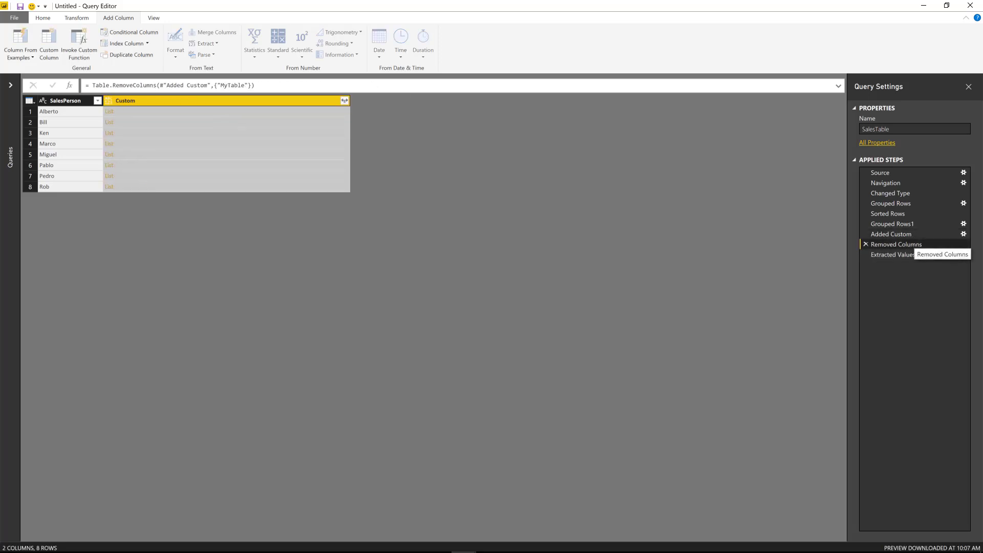
{"action": "left_click", "coordinate": [263, 116]}
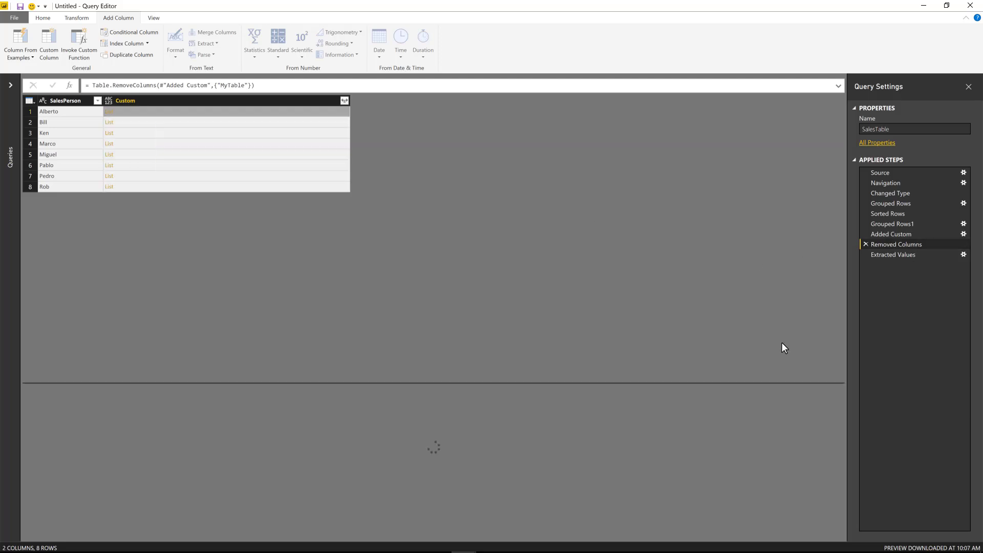
{"action": "left_click", "coordinate": [110, 119]}
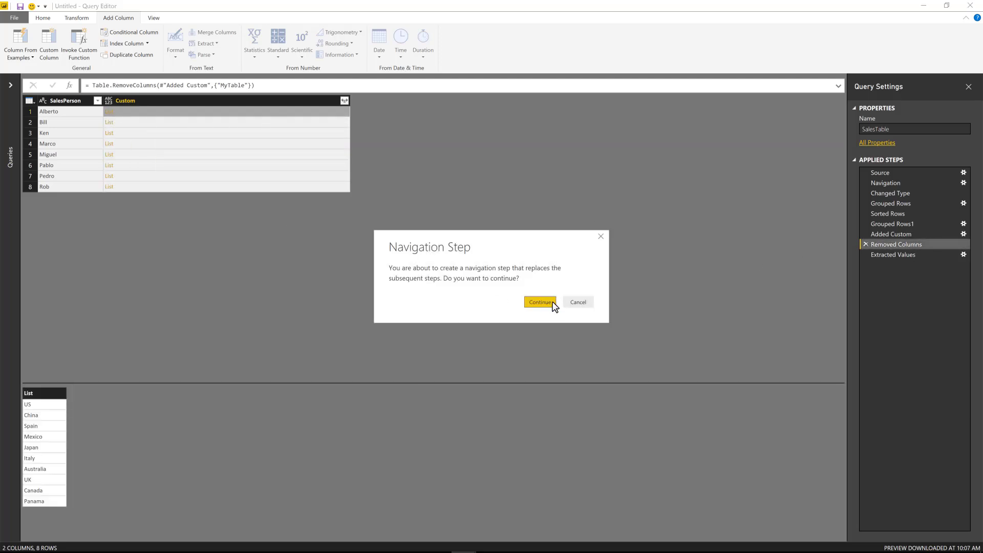
{"action": "left_click", "coordinate": [552, 303]}
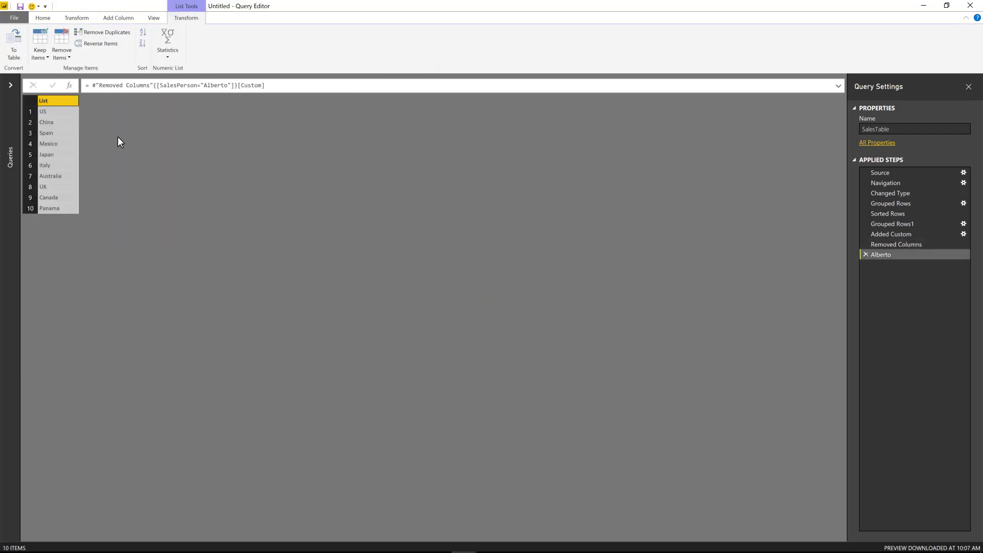
Keep only the first 3 items of Alberto's country list.
{"action": "left_click", "coordinate": [47, 59]}
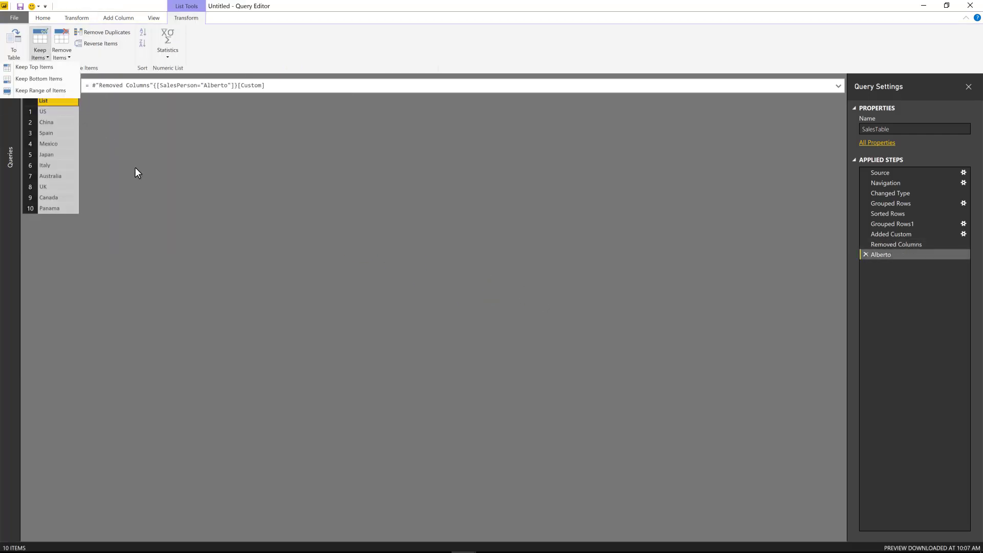
{"action": "left_click", "coordinate": [51, 69]}
{"action": "type", "text": "3"}
{"action": "key", "text": "Return"}
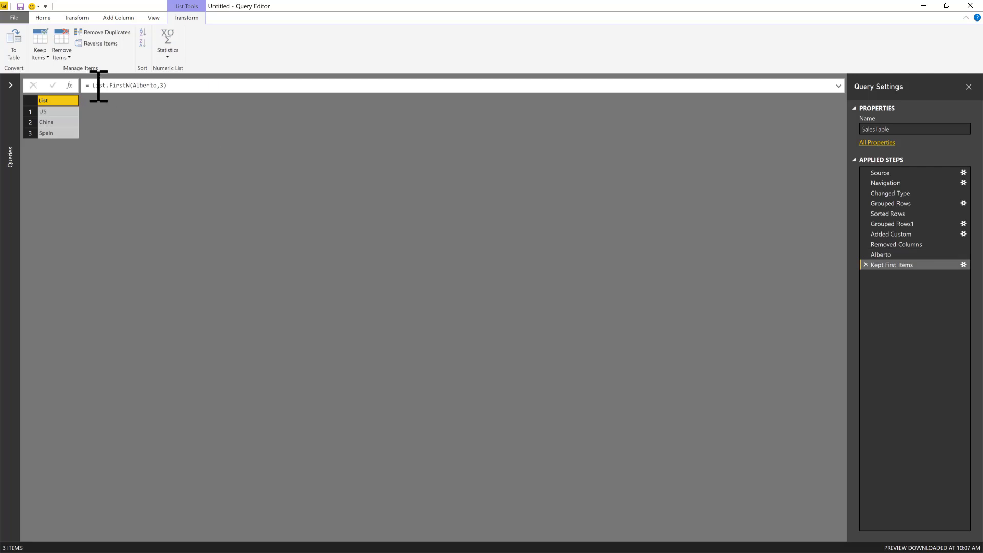
Delete the Kept First Items and Alberto steps, ending the query at Removed Columns.
{"action": "left_click_drag", "start_coordinate": [94, 86], "coordinate": [131, 86]}
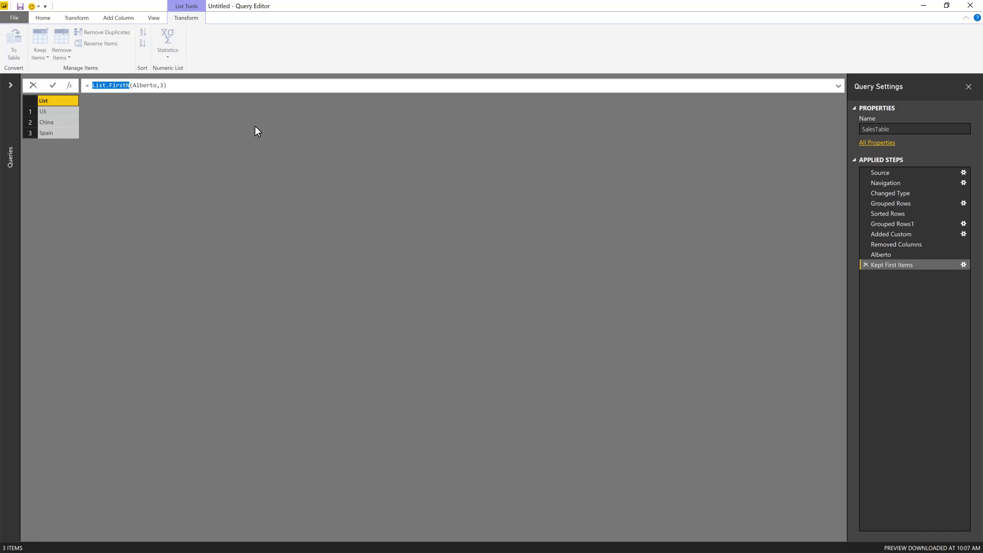
{"action": "left_click", "coordinate": [867, 263]}
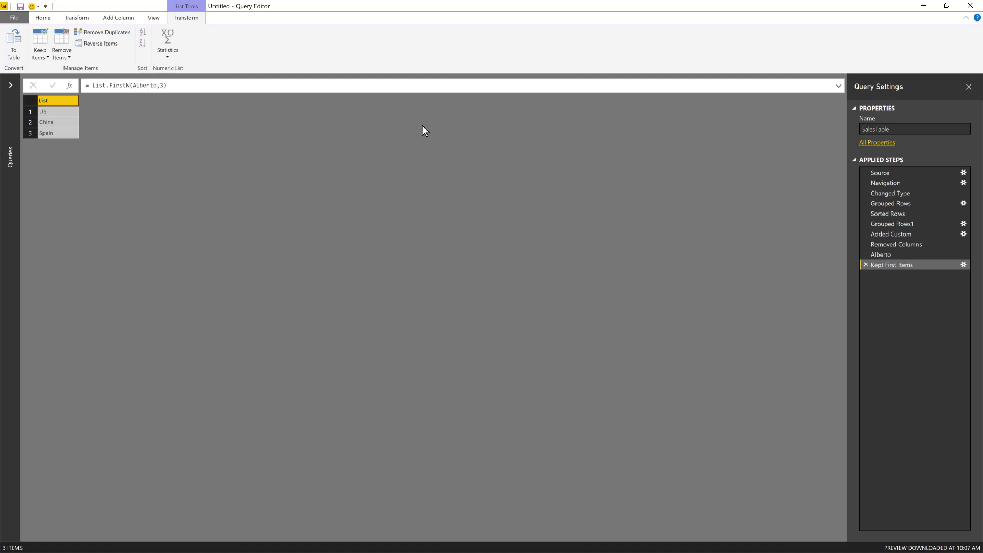
{"action": "left_click", "coordinate": [866, 265]}
{"action": "left_click", "coordinate": [865, 255]}
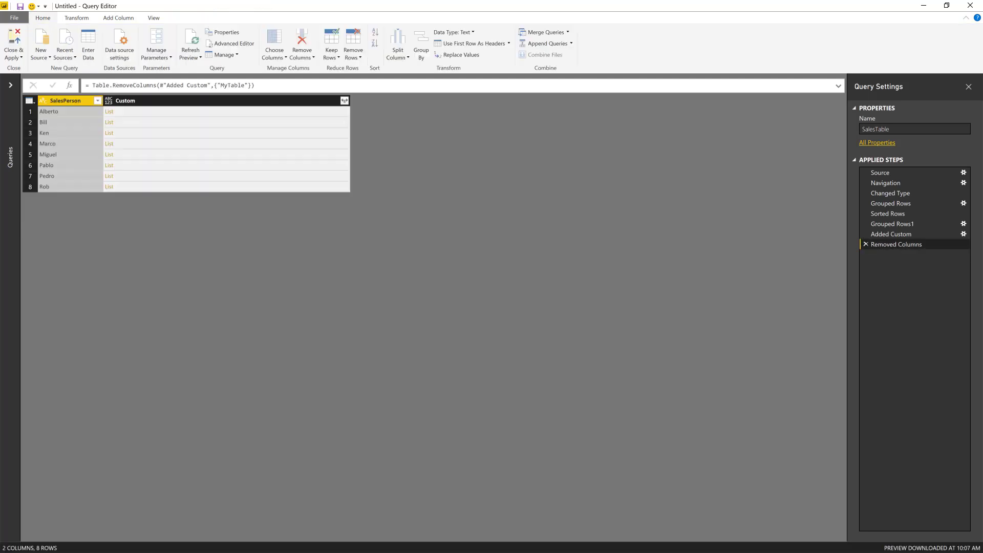
Add a custom column with the formula List.FirstN([Custom],3).
{"action": "left_click", "coordinate": [162, 97]}
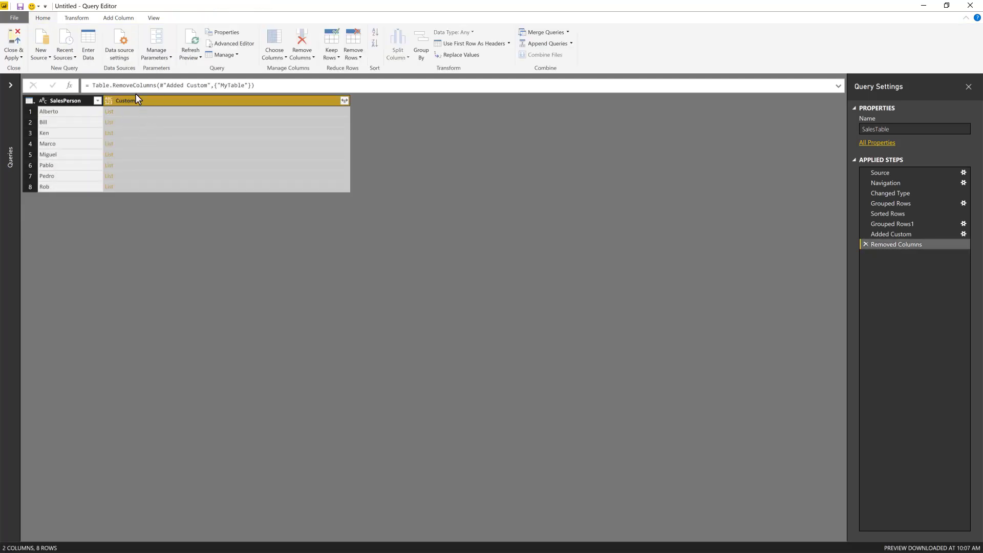
{"action": "left_click", "coordinate": [120, 19]}
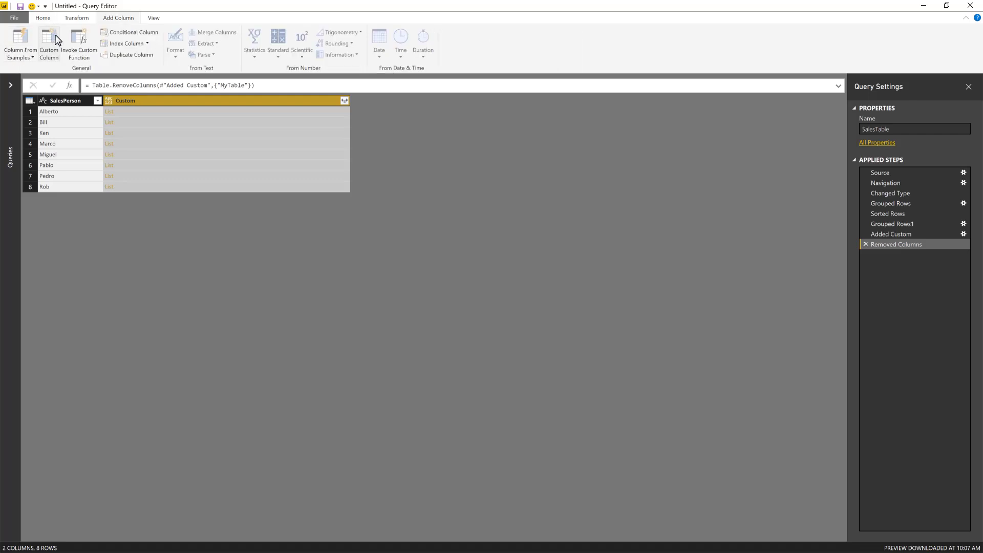
{"action": "left_click", "coordinate": [50, 41]}
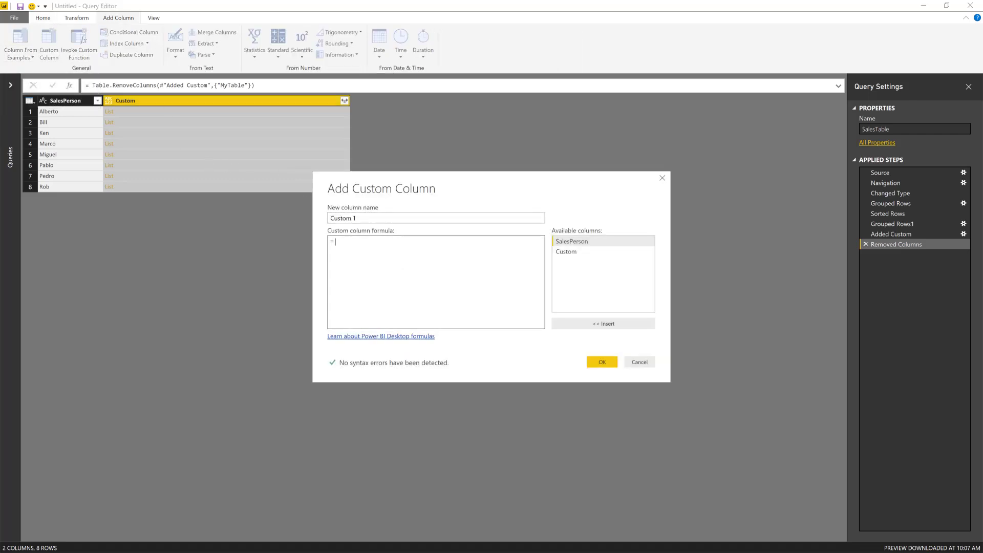
{"action": "type", "text": "List.FirstN("}
{"action": "double_click", "coordinate": [574, 252]}
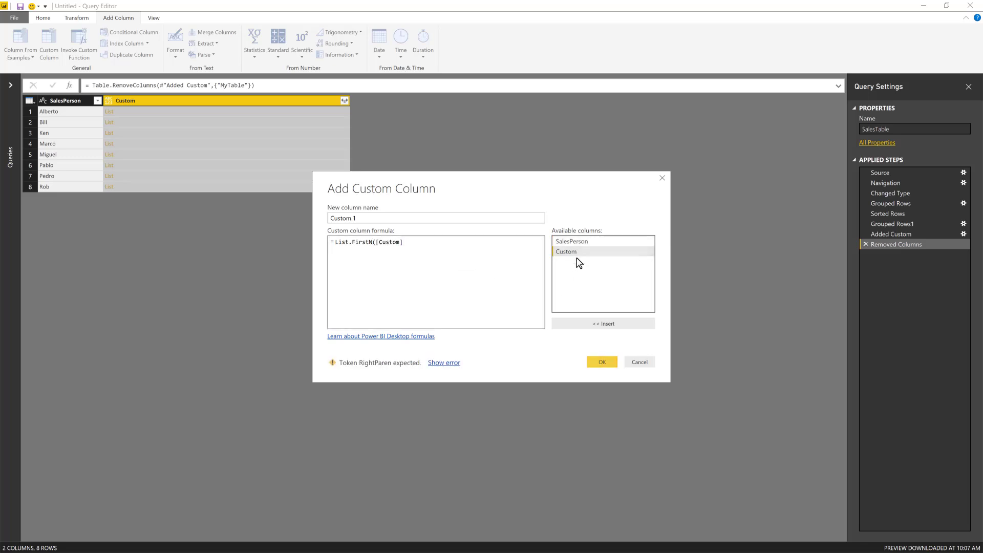
{"action": "type", "text": ",3)"}
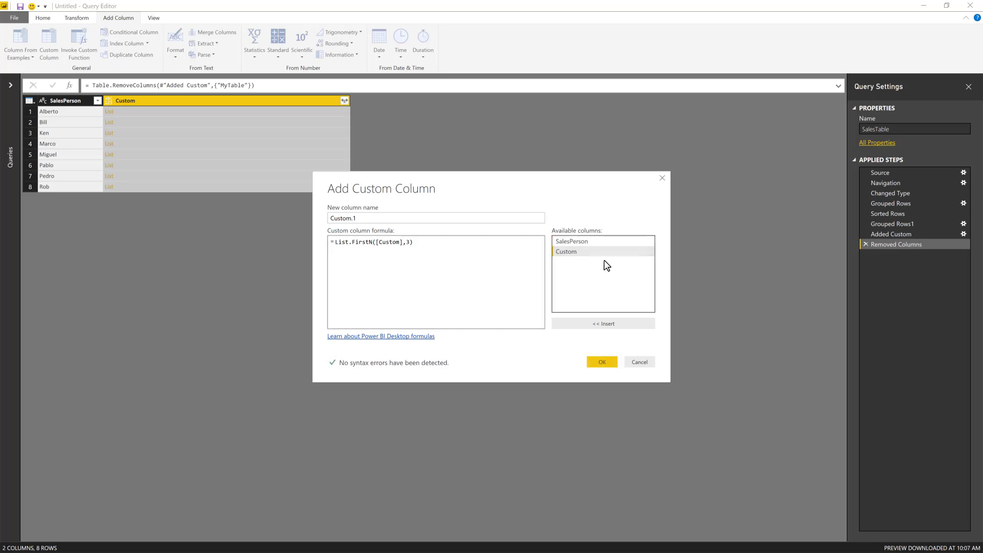
{"action": "left_click", "coordinate": [604, 363]}
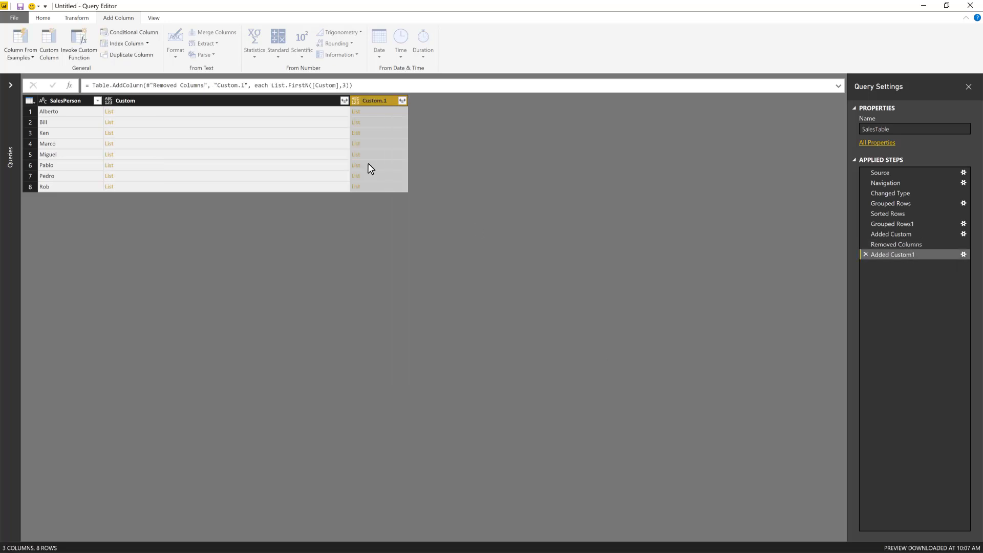
Preview Alberto's full country list against his first three countries in Custom.1.
{"action": "left_click", "coordinate": [317, 112]}
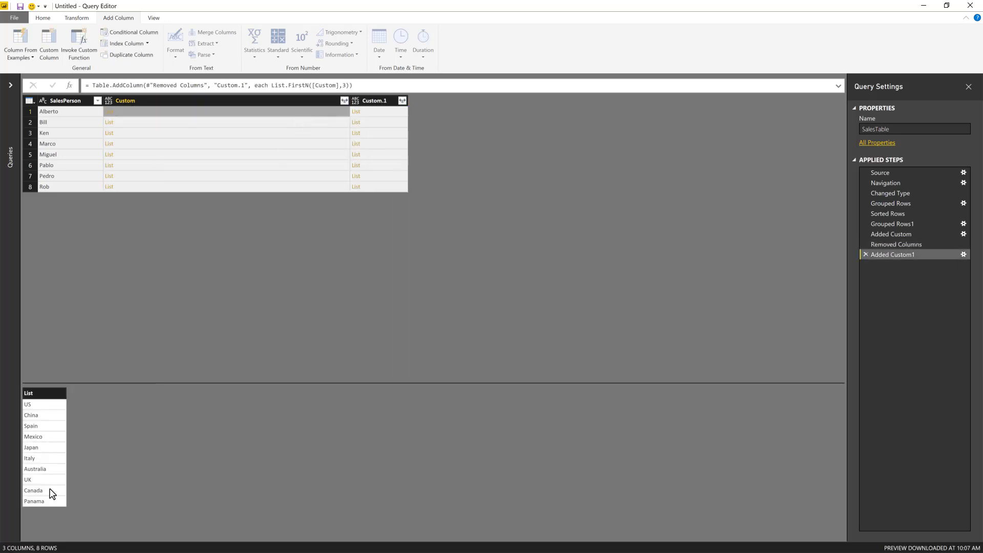
{"action": "left_click", "coordinate": [372, 113]}
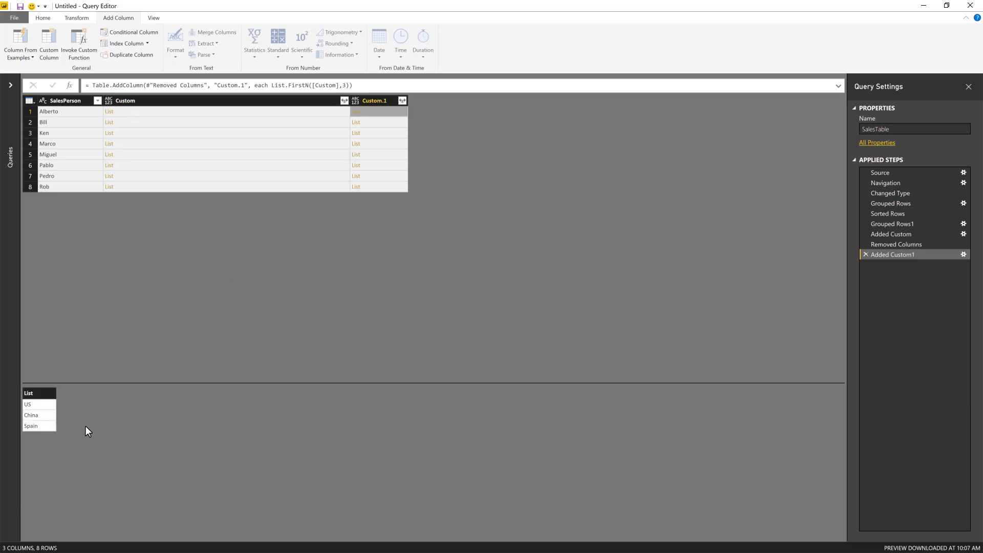
{"action": "right_click", "coordinate": [288, 102]}
Remove the Custom column and extract Custom.1 values as text with a ', ' custom delimiter.
{"action": "left_click", "coordinate": [310, 115]}
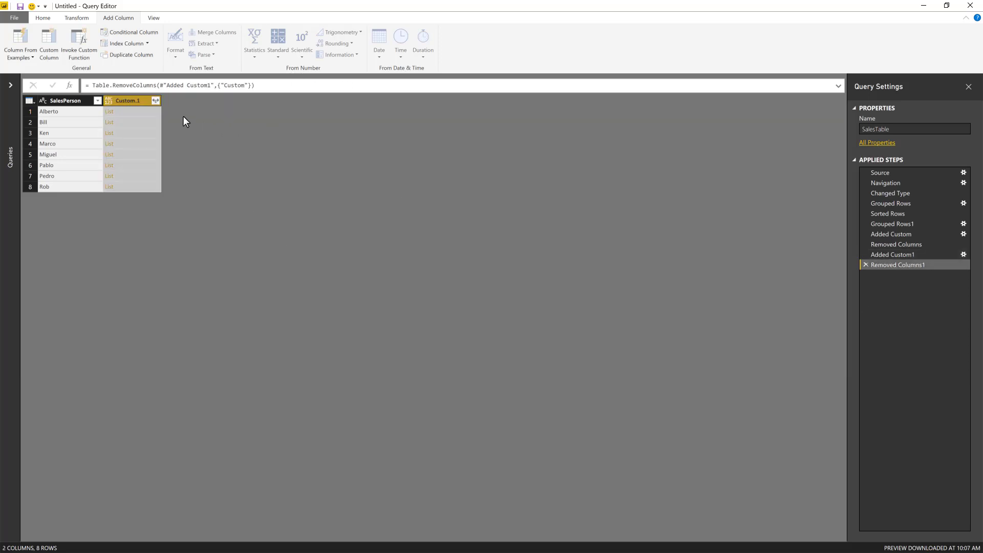
{"action": "left_click", "coordinate": [155, 100]}
{"action": "left_click", "coordinate": [137, 126]}
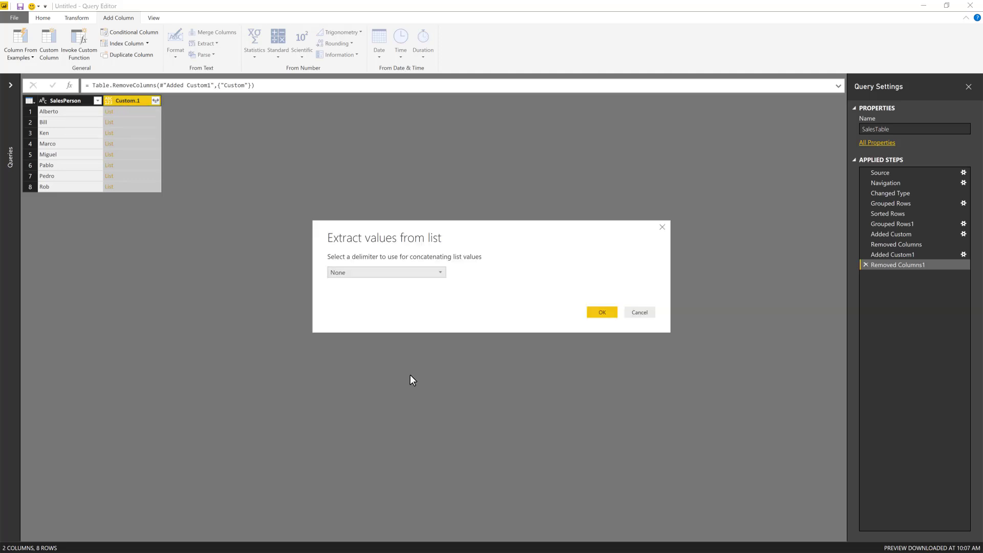
{"action": "left_click", "coordinate": [348, 273]}
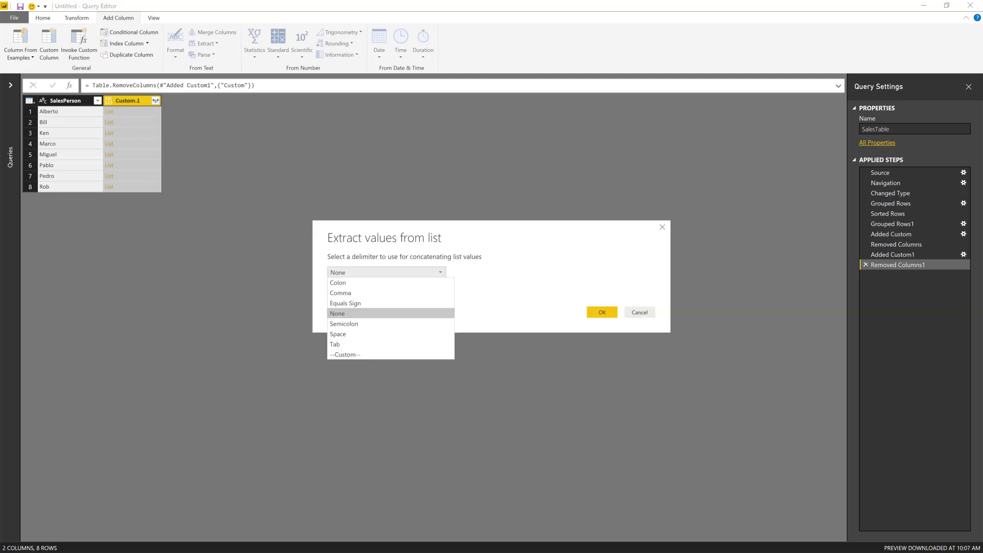
{"action": "left_click", "coordinate": [348, 354]}
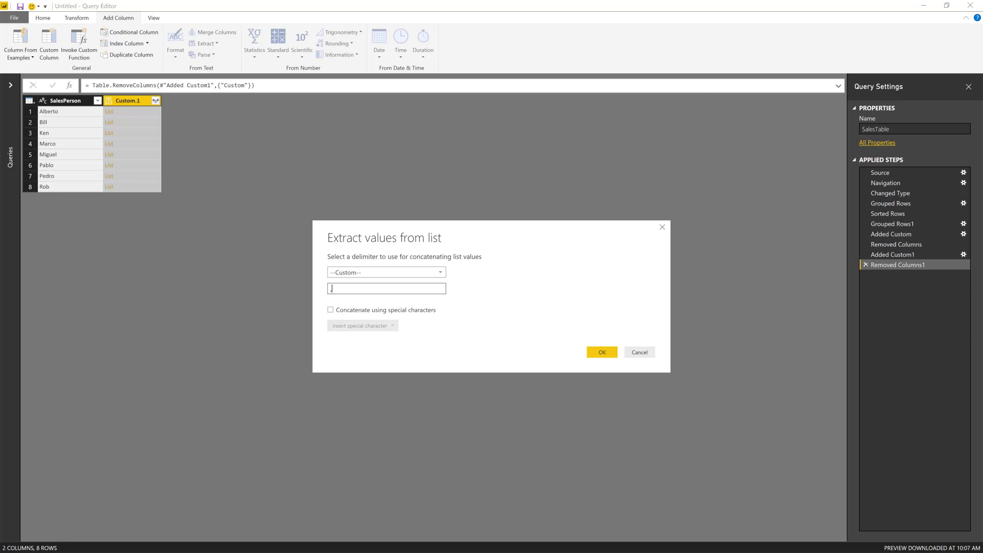
{"action": "left_click", "coordinate": [603, 353]}
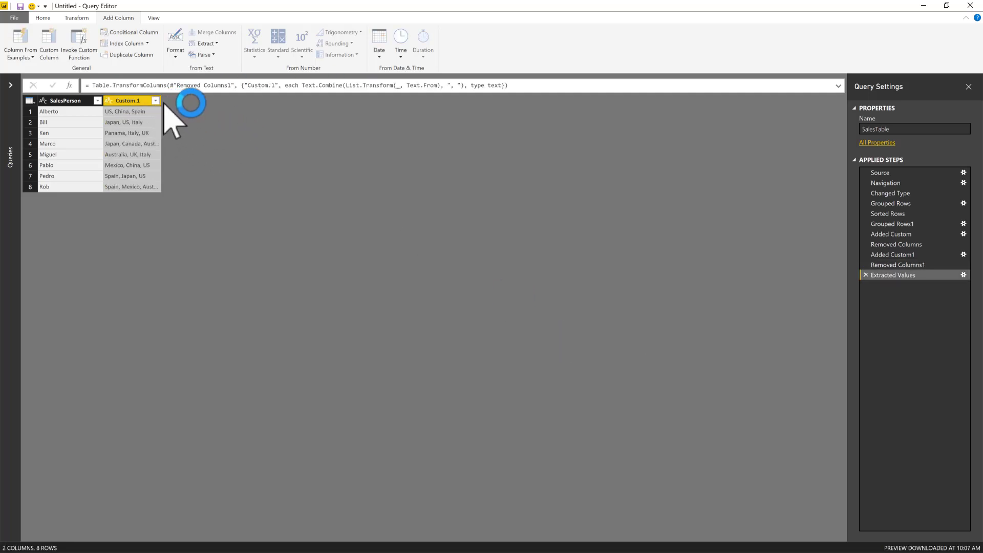
Widen Custom.1 and rename it to 'Top Countries'.
{"action": "left_click_drag", "start_coordinate": [161, 100], "coordinate": [241, 100]}
{"action": "double_click", "coordinate": [197, 101]}
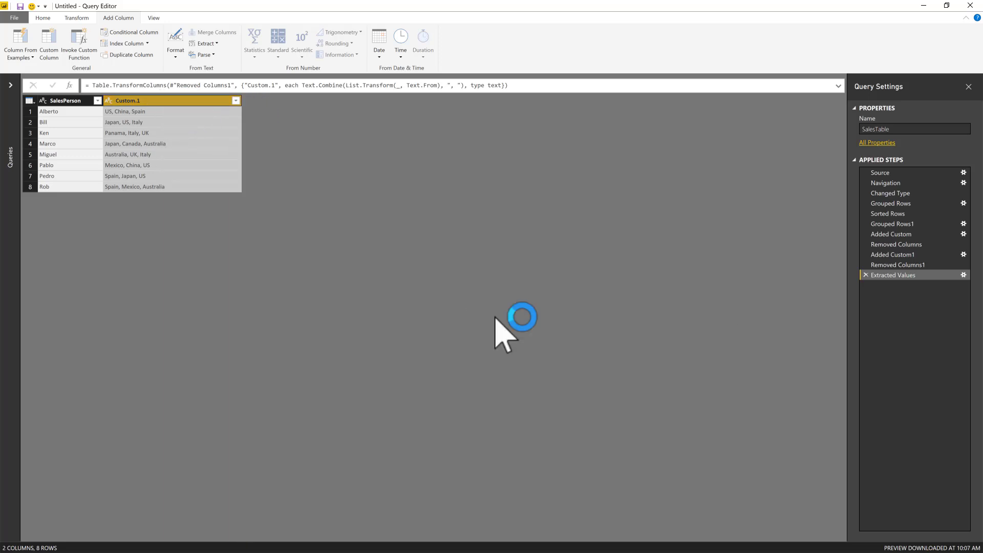
{"action": "type", "text": "Top Cou"}
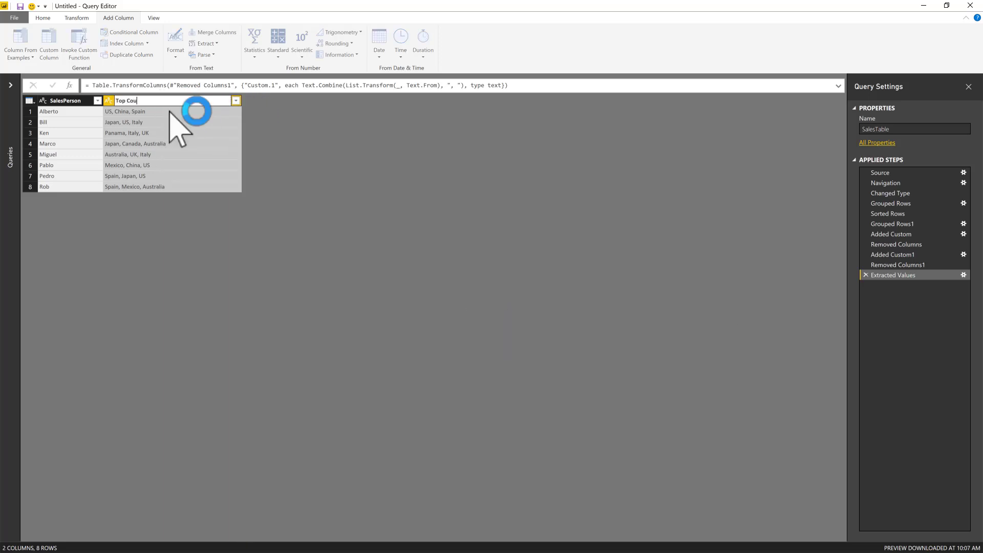
{"action": "type", "text": "ntries"}
{"action": "key", "text": "Return"}
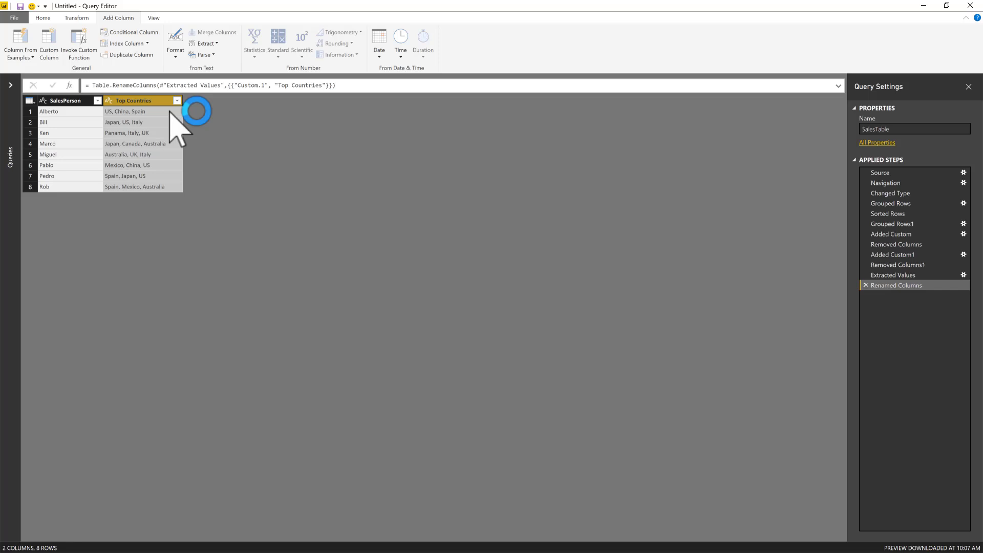
{"action": "left_click", "coordinate": [114, 114]}
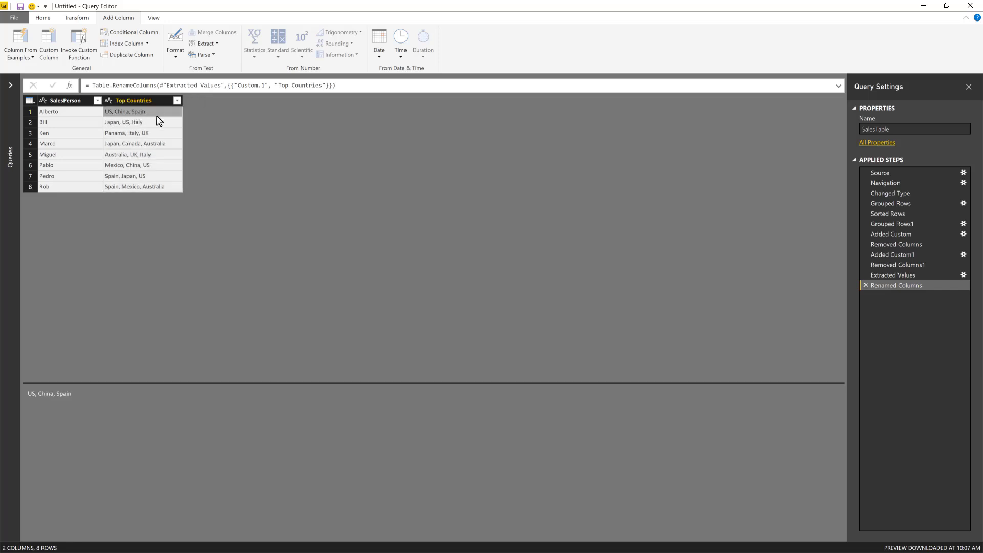
{"action": "left_click", "coordinate": [141, 132]}
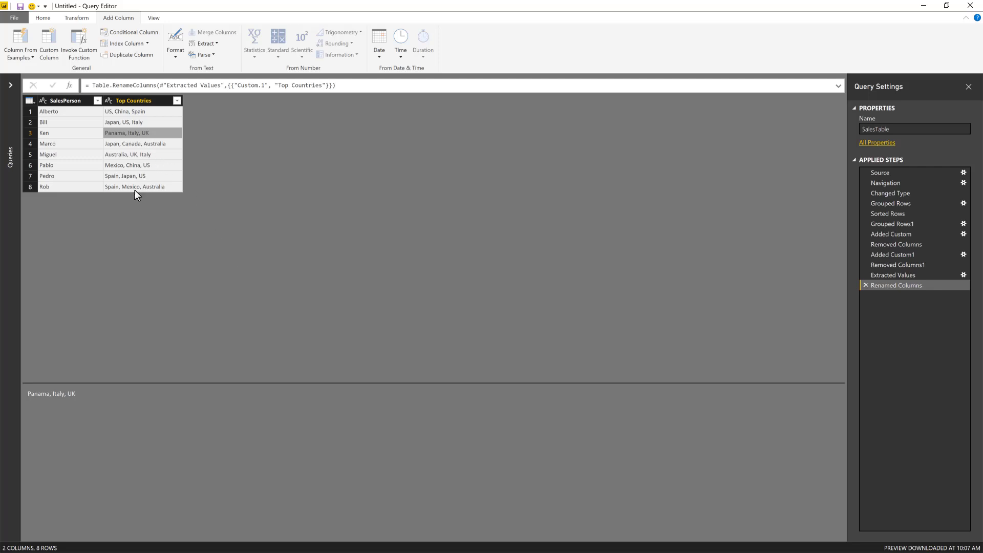
{"action": "left_click", "coordinate": [151, 179]}
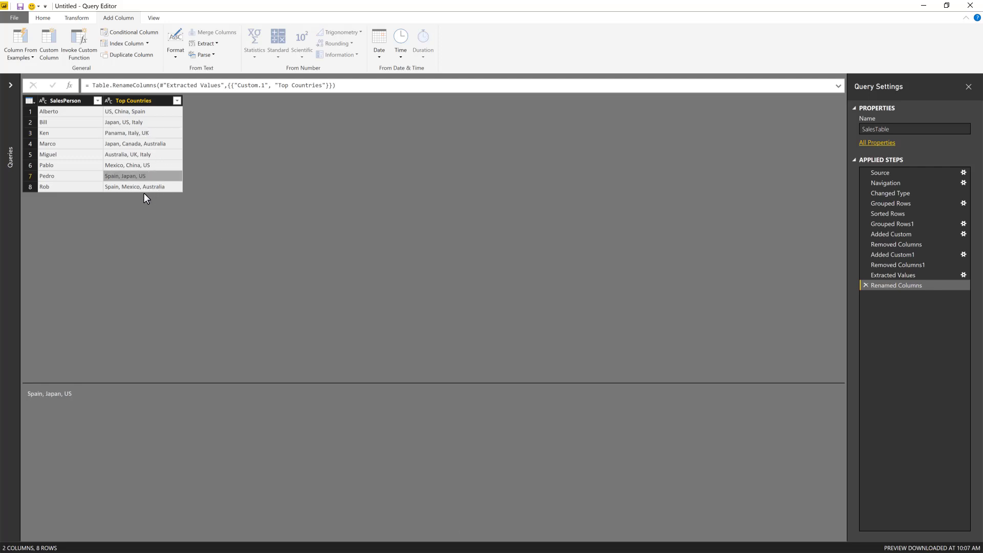
{"action": "left_click", "coordinate": [145, 136]}
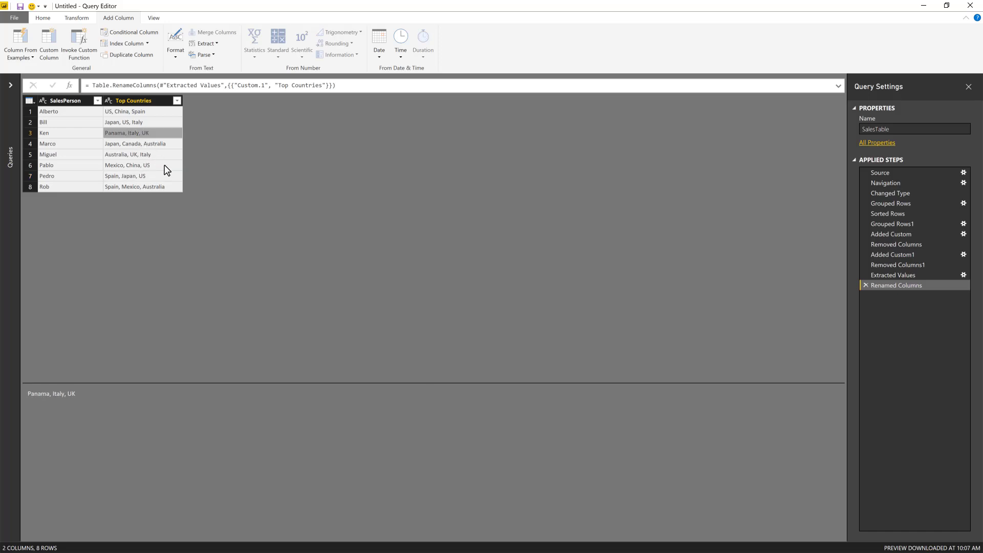